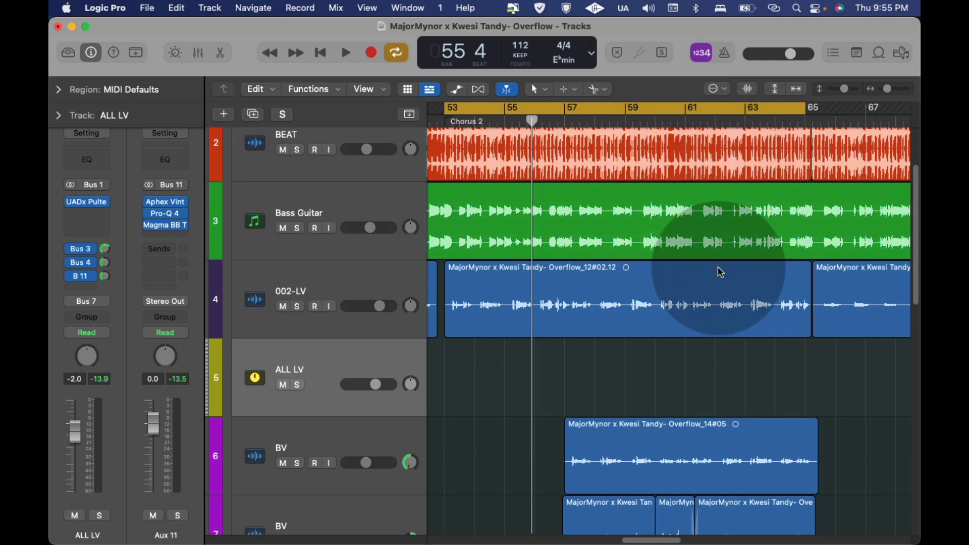
Step: Select the ALL LV track and inspect its send to Bus 11, showing the Aux 11 channel strip
{"action": "left_click", "coordinate": [341, 276]}
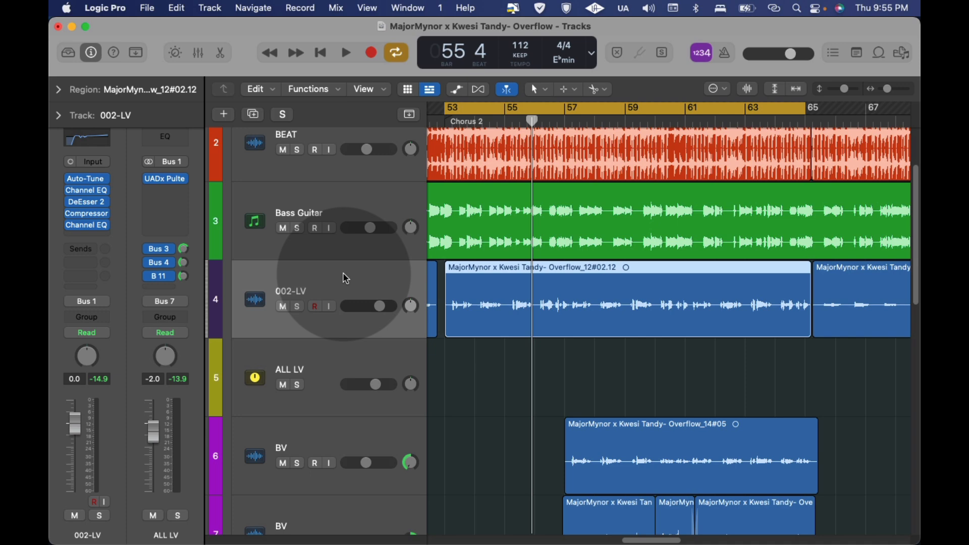
{"action": "left_click", "coordinate": [334, 373]}
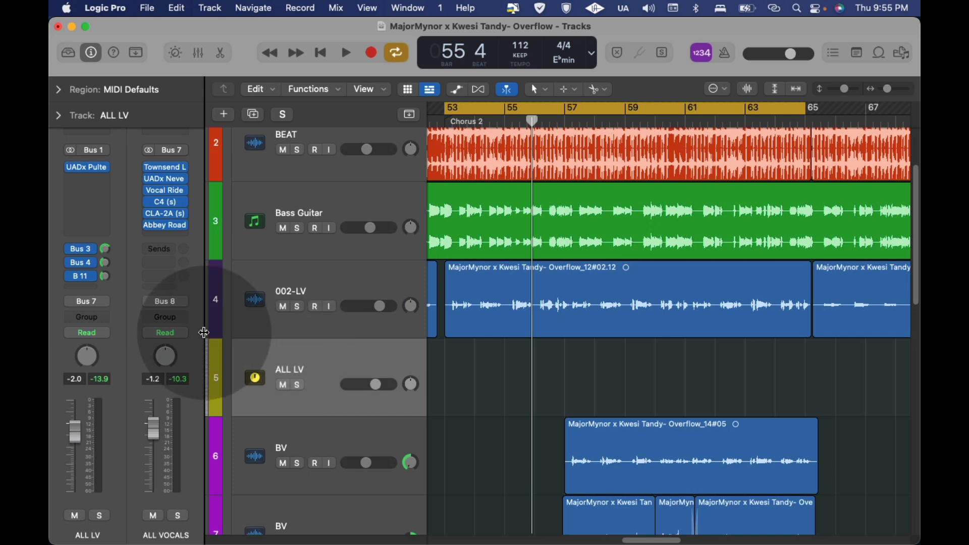
{"action": "left_click", "coordinate": [93, 276]}
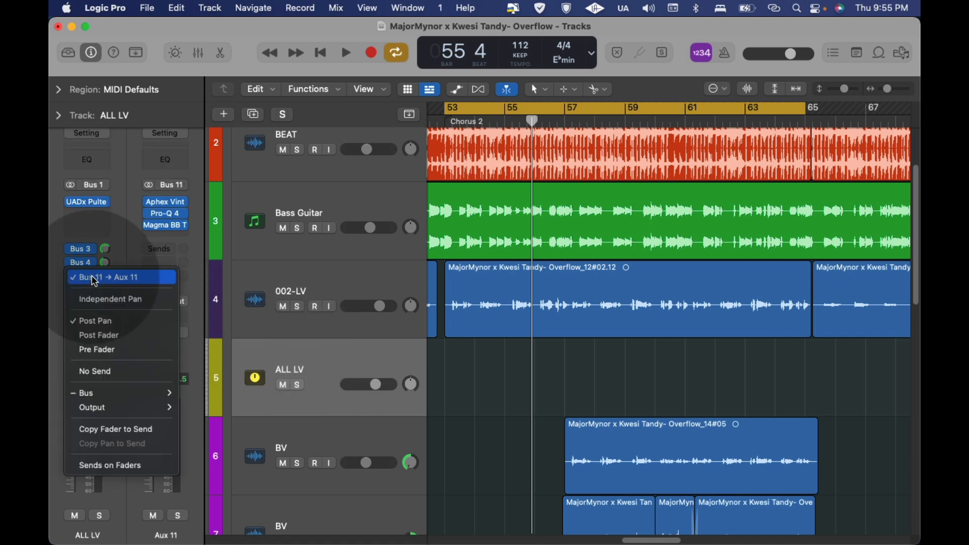
{"action": "left_click", "coordinate": [125, 233]}
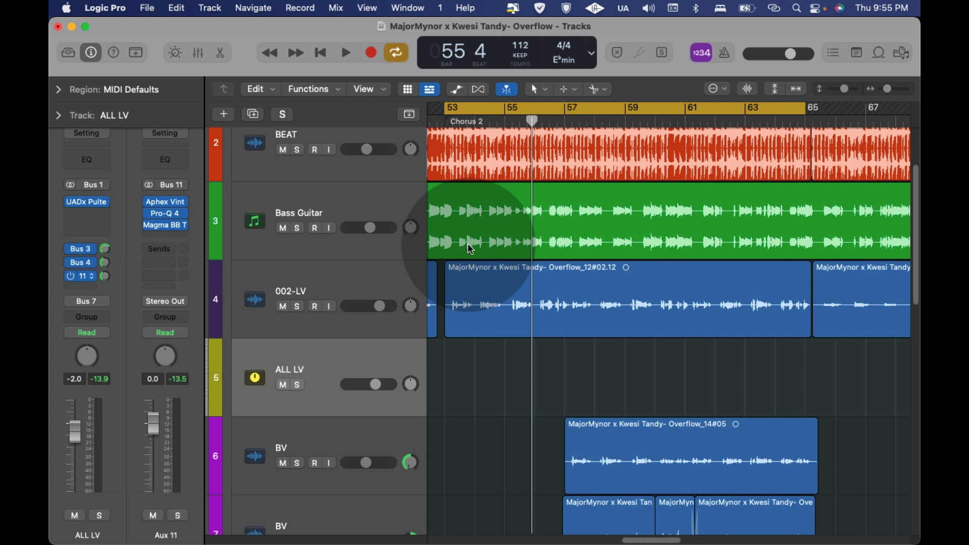
Step: Play part of Chorus 2 in the full mix, and solo the 002-LV lead vocal track
{"action": "key", "text": "space"}
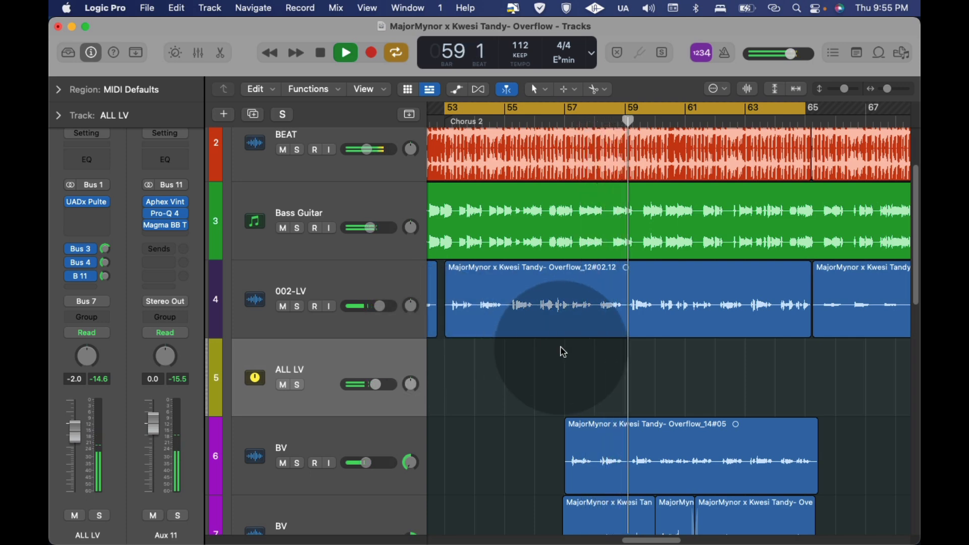
{"action": "key", "text": "space"}
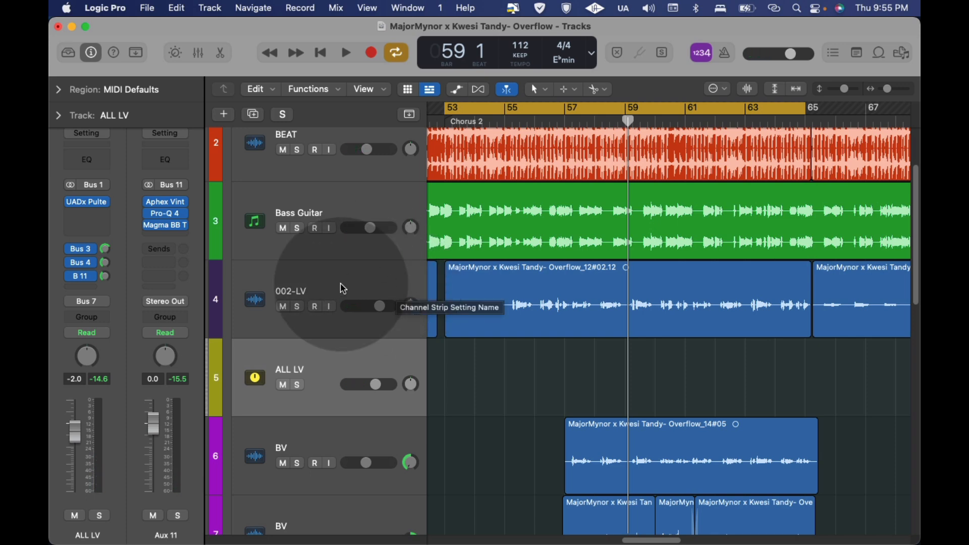
{"action": "left_click", "coordinate": [321, 297]}
{"action": "left_click", "coordinate": [297, 306]}
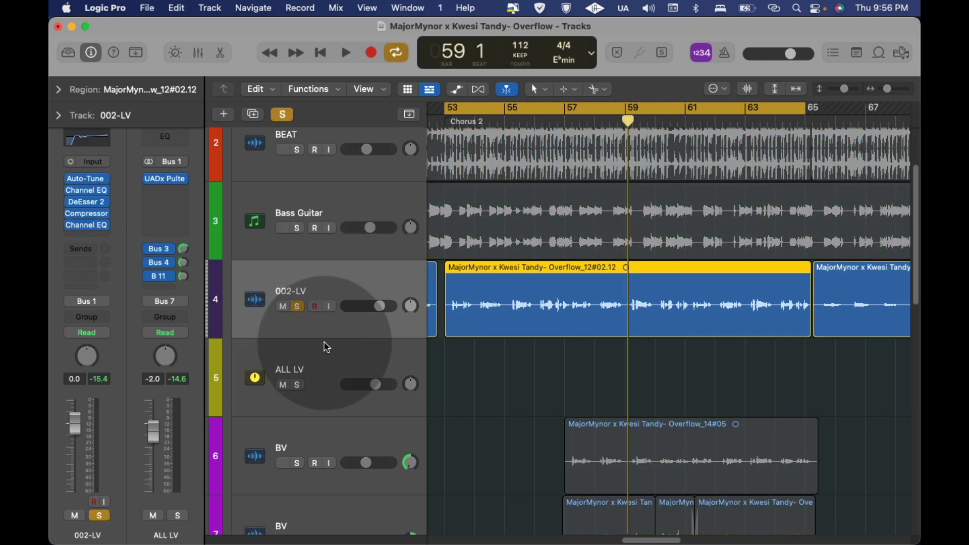
Step: Bring up Aux 11 from the ALL LV track's Bus 11 send and examine its Aphex Vintage Exciter settings
{"action": "left_click", "coordinate": [324, 344]}
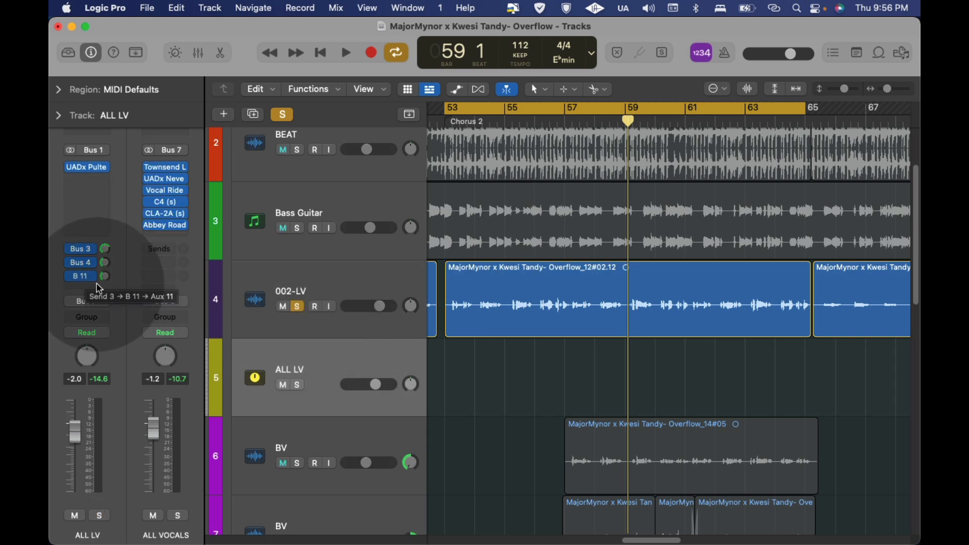
{"action": "left_click", "coordinate": [83, 277]}
{"action": "left_click", "coordinate": [127, 246]}
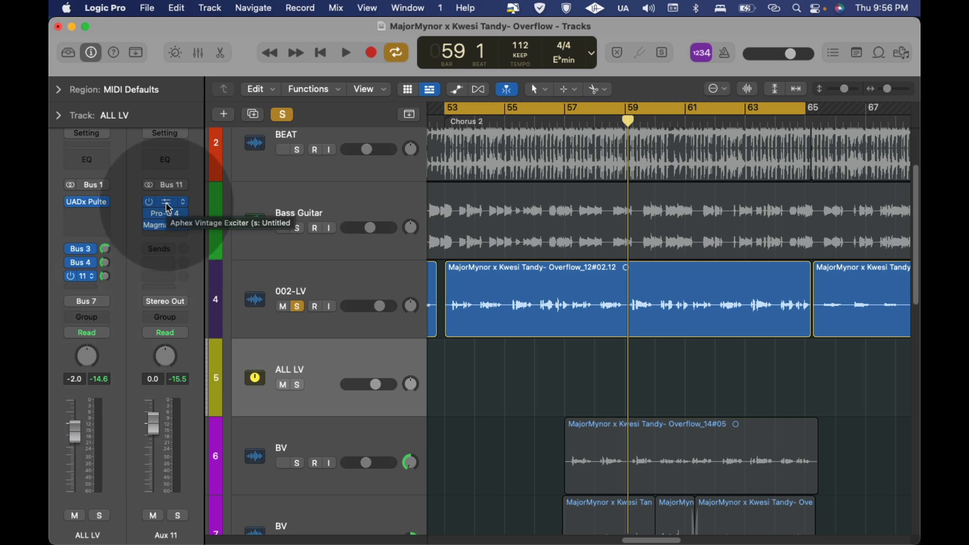
{"action": "left_click", "coordinate": [156, 205]}
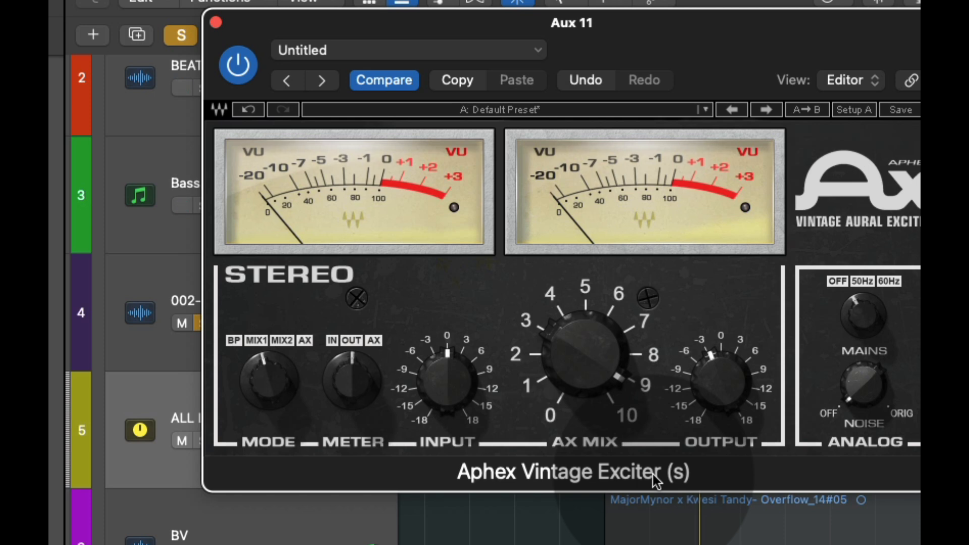
{"action": "mouse_move", "coordinate": [580, 360]}
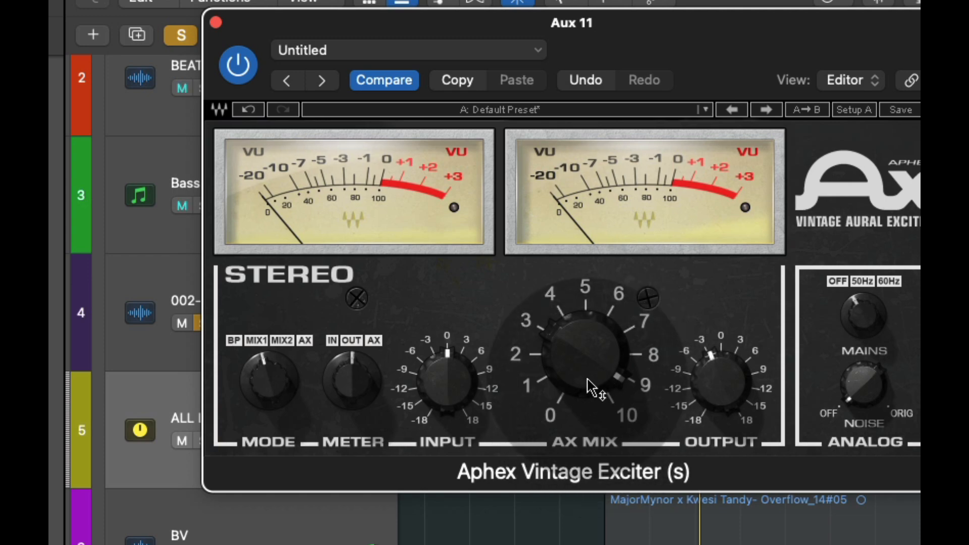
{"action": "left_click", "coordinate": [216, 23]}
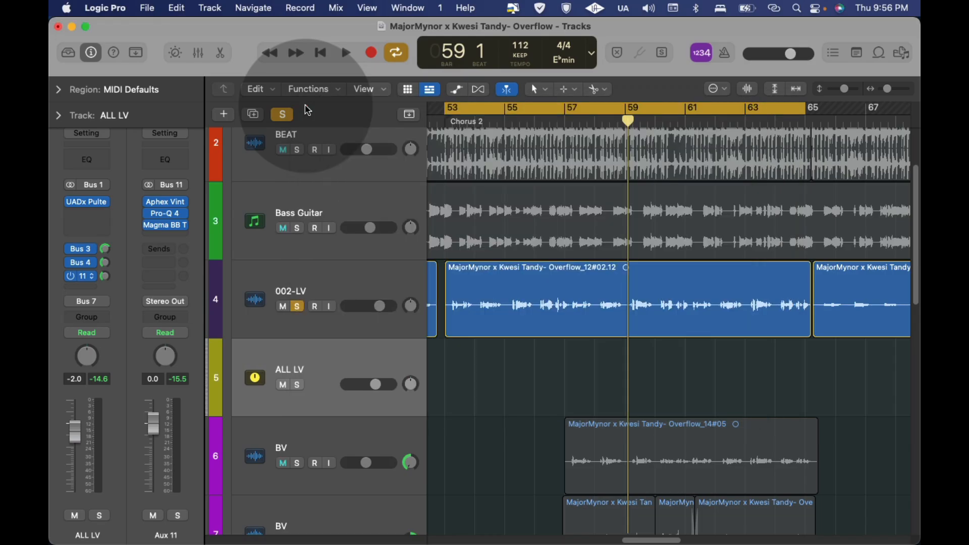
Step: In Pro-Q 4 on Aux 11, delete the high shelf band and lower the low cut to about 2450 Hz
{"action": "left_click", "coordinate": [168, 214]}
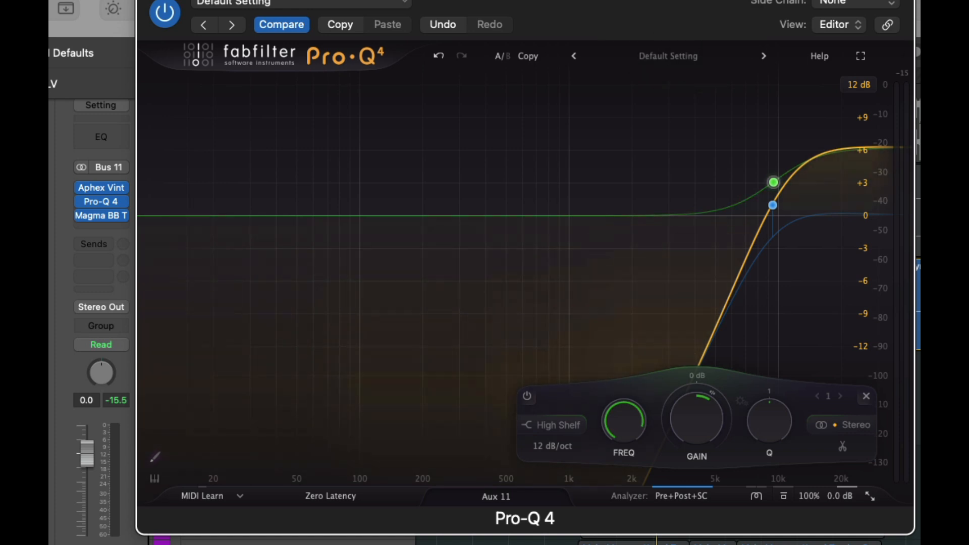
{"action": "left_click", "coordinate": [866, 397]}
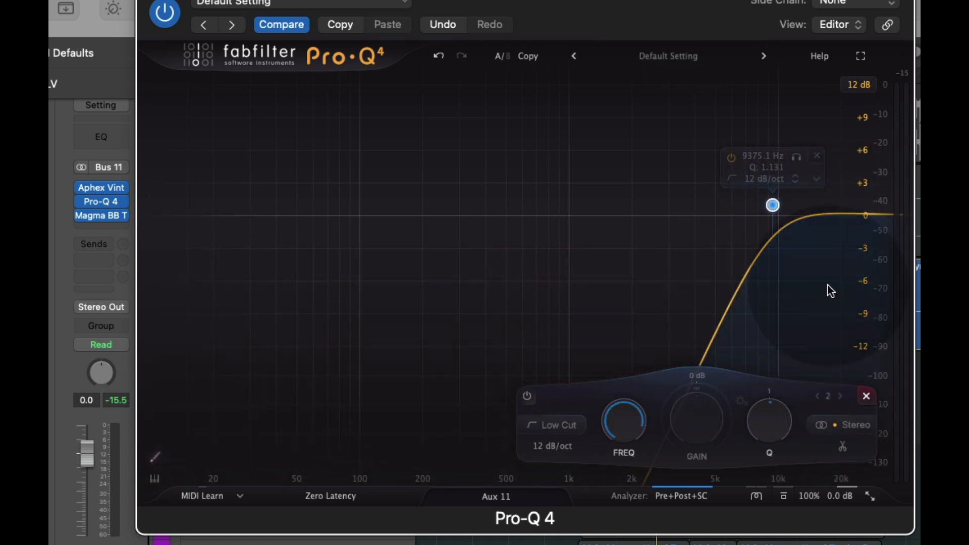
{"action": "left_click_drag", "start_coordinate": [773, 205], "coordinate": [650, 209]}
{"action": "mouse_move", "coordinate": [864, 211]}
{"action": "left_mouse_down"}
{"action": "mouse_move", "coordinate": [833, 197]}
{"action": "mouse_move", "coordinate": [858, 205]}
{"action": "mouse_move", "coordinate": [860, 140]}
{"action": "mouse_move", "coordinate": [873, 216]}
{"action": "left_mouse_up"}
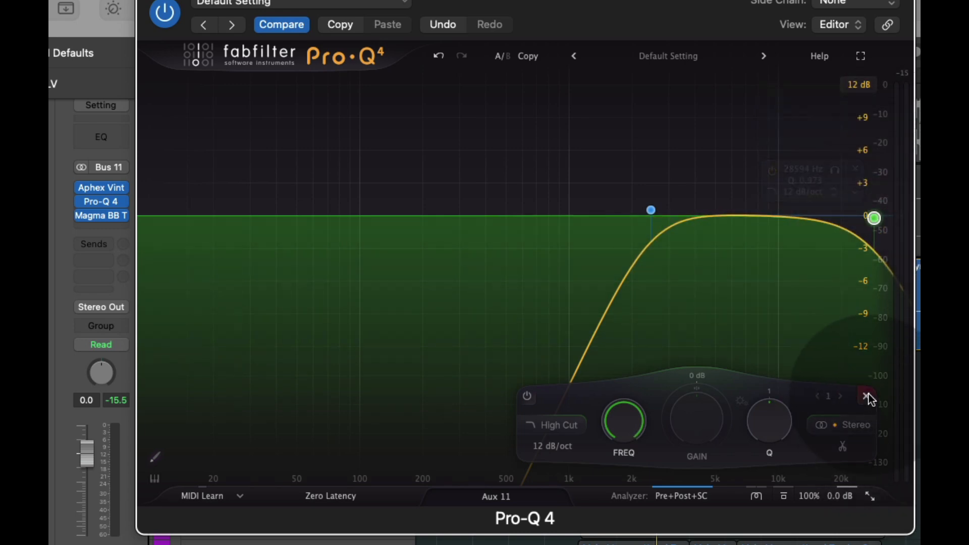
{"action": "left_click", "coordinate": [866, 396]}
Step: Add a high shelf band near 10 kHz in Pro-Q 4 with a boost of about 6 dB
{"action": "left_click", "coordinate": [798, 217]}
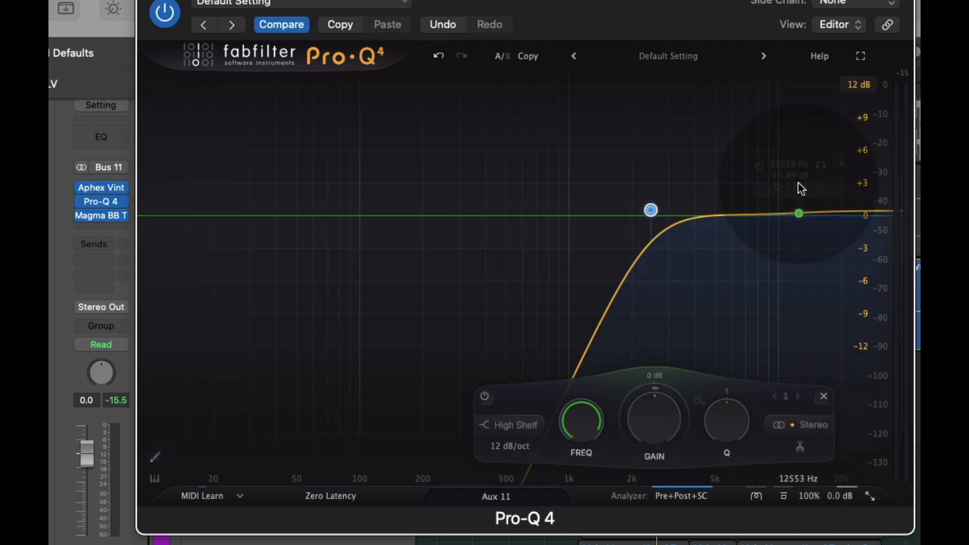
{"action": "left_click_drag", "start_coordinate": [798, 217], "coordinate": [785, 183]}
{"action": "left_click_drag", "start_coordinate": [783, 147], "coordinate": [783, 145]}
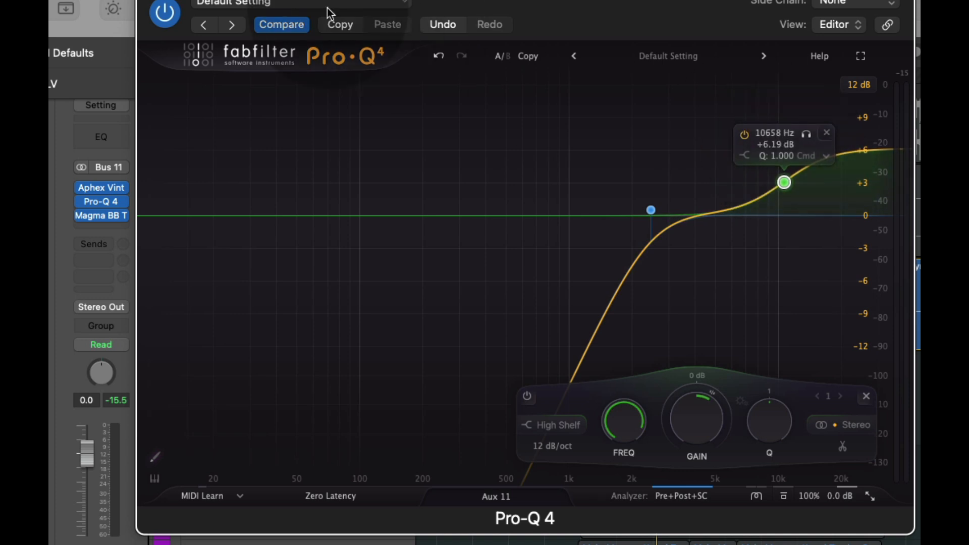
Step: Change Pro-Q 4's character mode, set its processing mode to Natural Phase, and close the plug-in
{"action": "left_click", "coordinate": [759, 498]}
{"action": "left_click", "coordinate": [777, 544]}
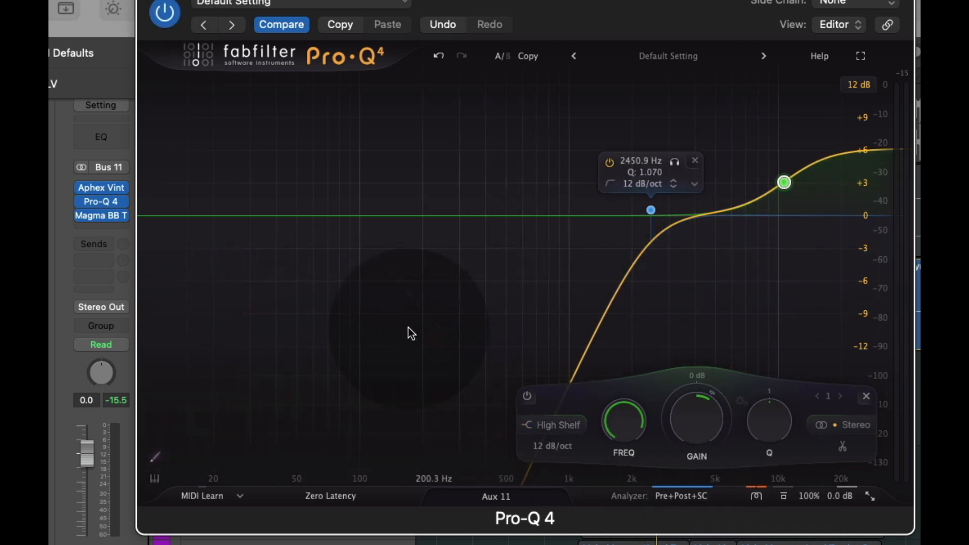
{"action": "left_click", "coordinate": [330, 499]}
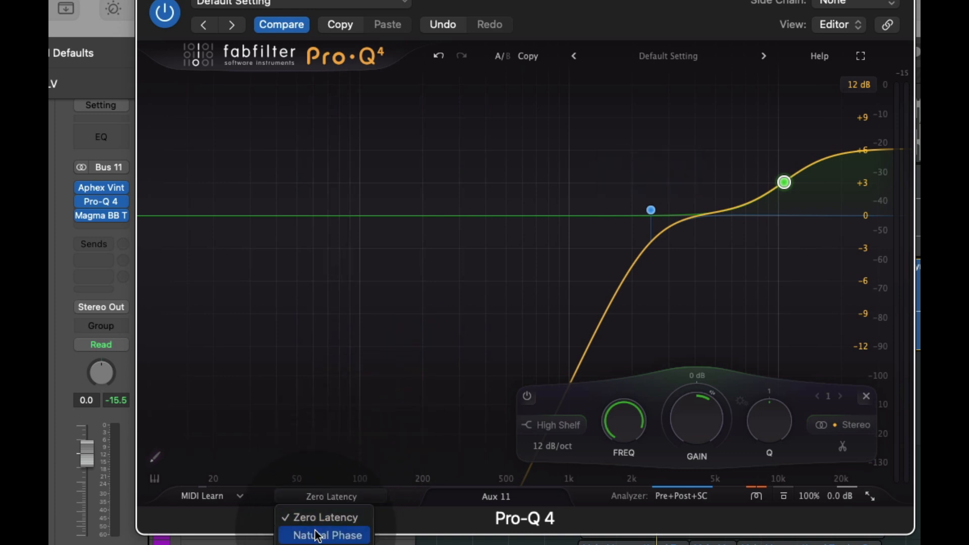
{"action": "left_click", "coordinate": [318, 534]}
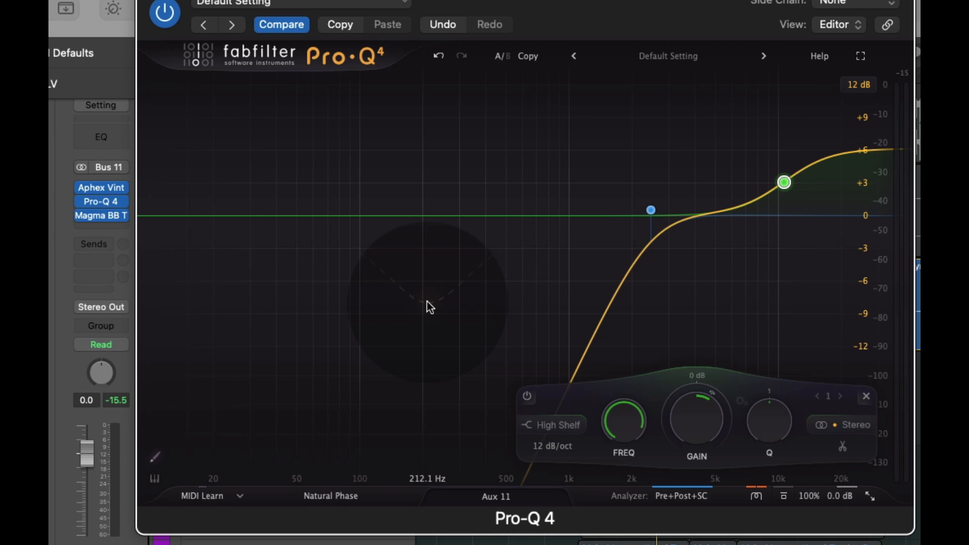
{"action": "left_click", "coordinate": [203, 27]}
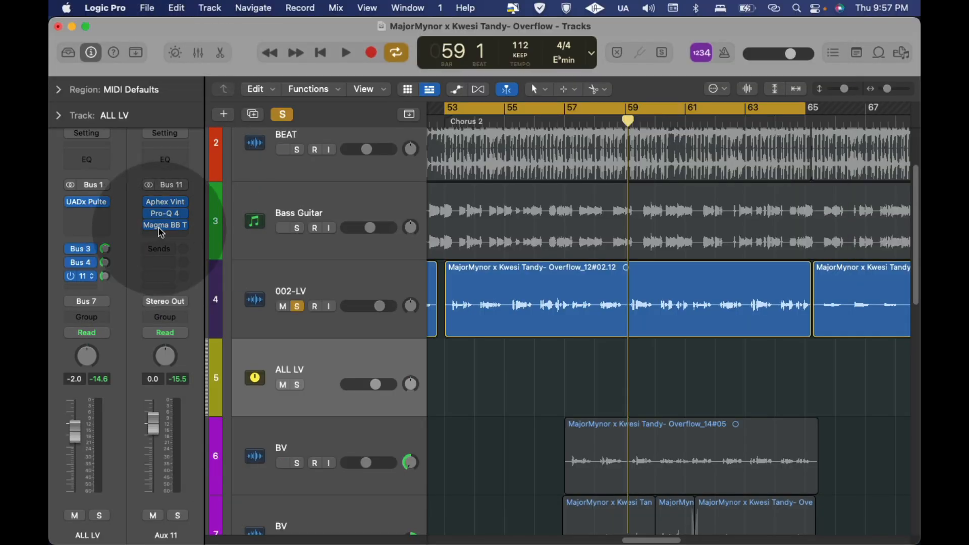
Step: Examine the Beauty, Beast and Mix settings of the Magma BB Tubes plug-in on Aux 11
{"action": "left_click", "coordinate": [174, 225]}
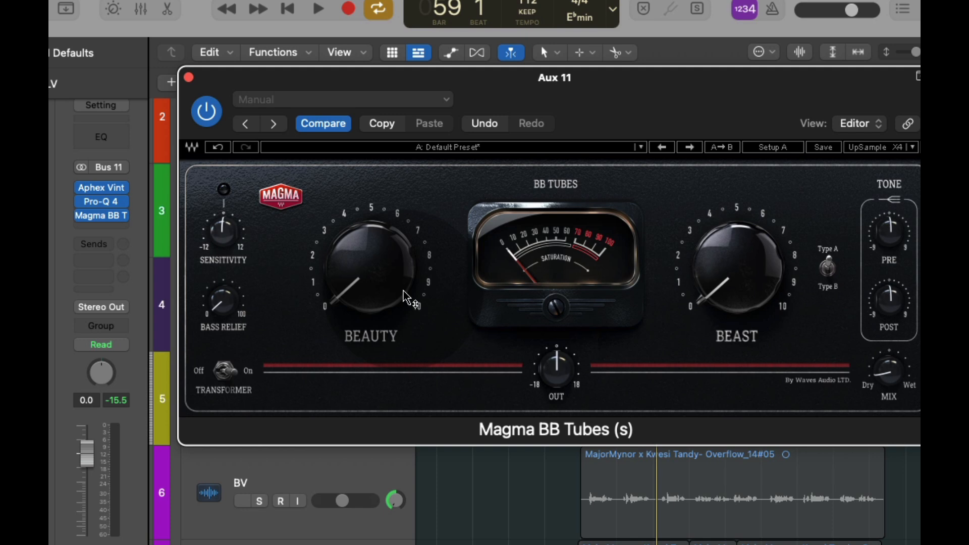
{"action": "mouse_move", "coordinate": [746, 297]}
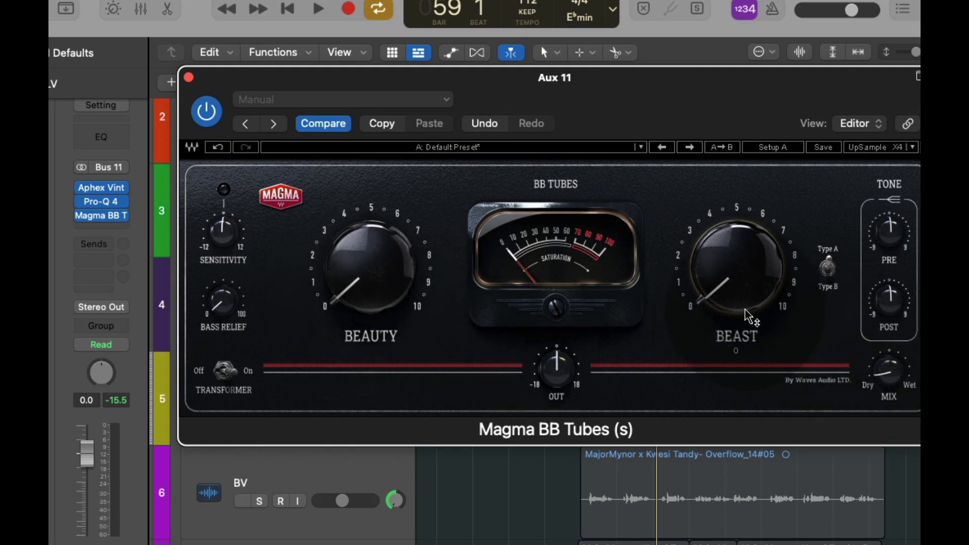
{"action": "left_click", "coordinate": [189, 77]}
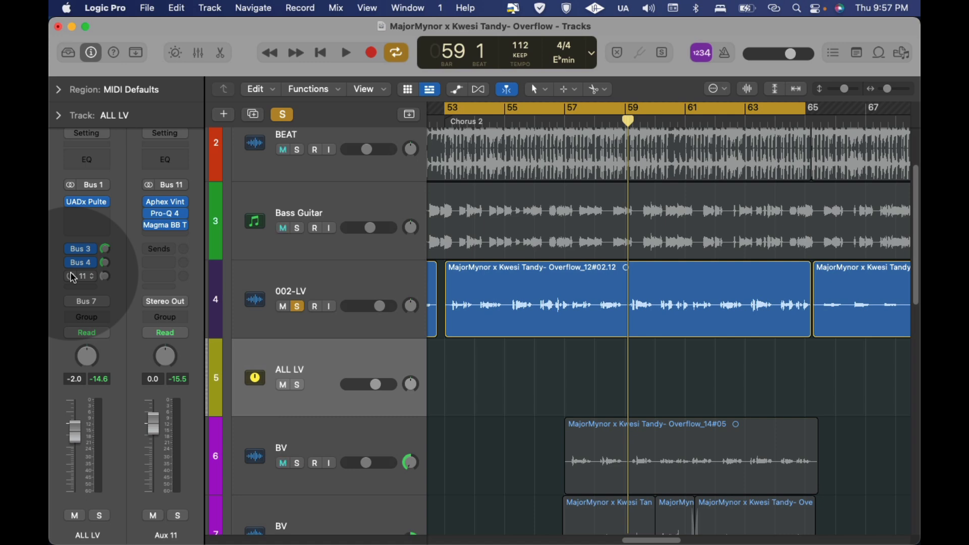
Step: Play the soloed lead vocal in Chorus 2 with the ALL LV send to Bus 11 bypassed
{"action": "key", "text": "space"}
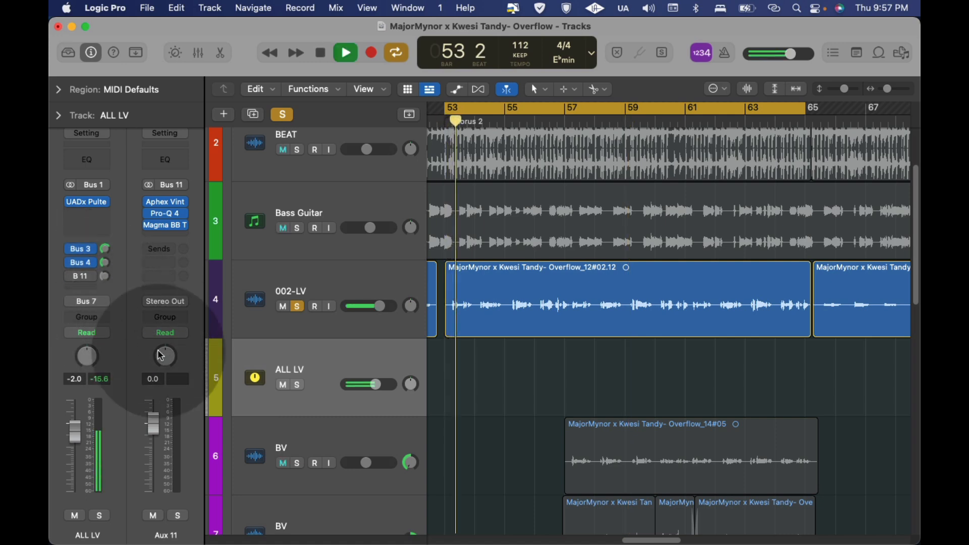
{"action": "left_click", "coordinate": [453, 273]}
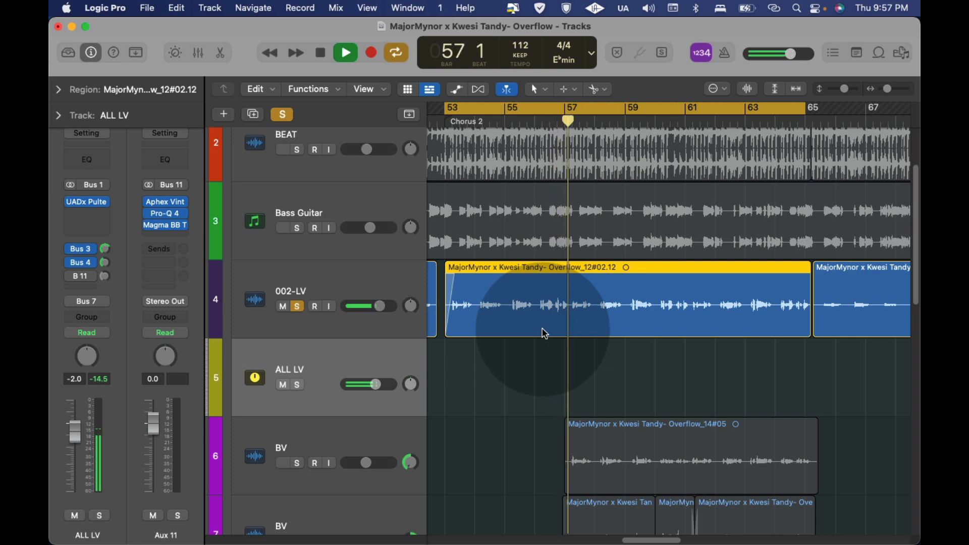
{"action": "key", "text": "space"}
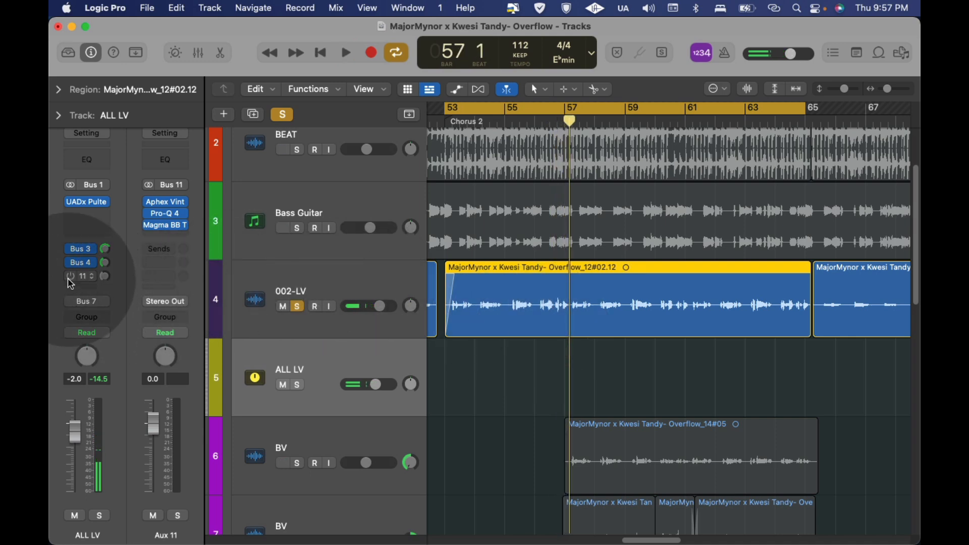
Step: Play the soloed lead vocal again with the ALL LV send to Bus 11 enabled to hear the exciter
{"action": "key", "text": "space"}
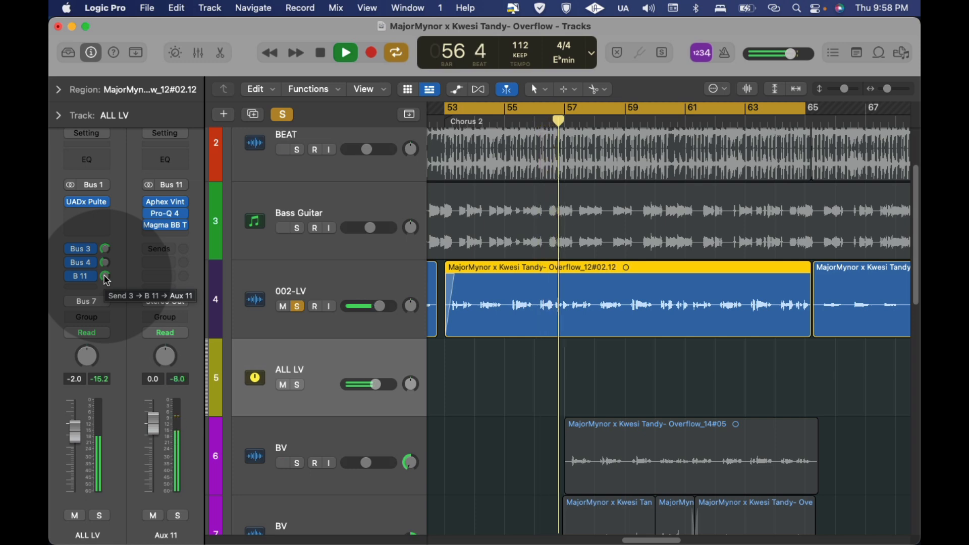
{"action": "key", "text": "space"}
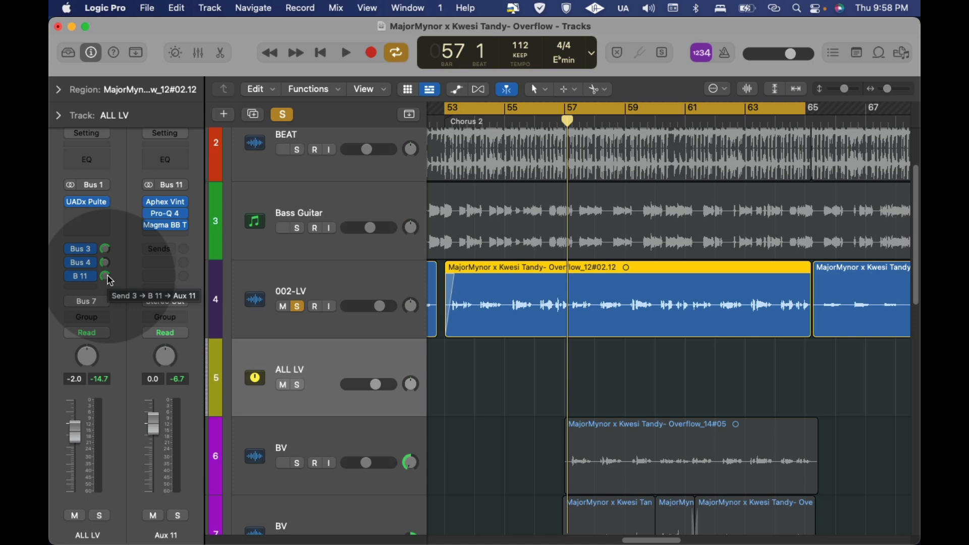
{"action": "key", "text": "space"}
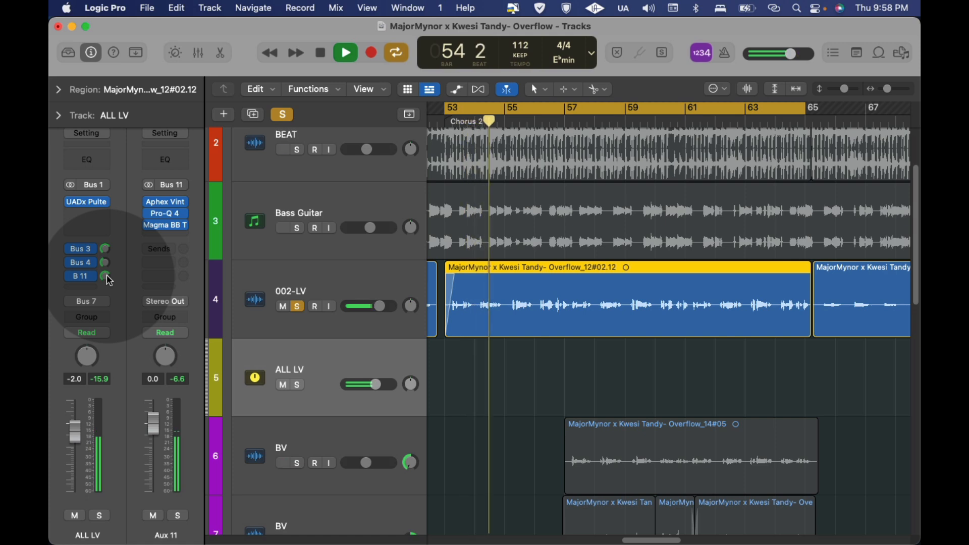
{"action": "key", "text": "space"}
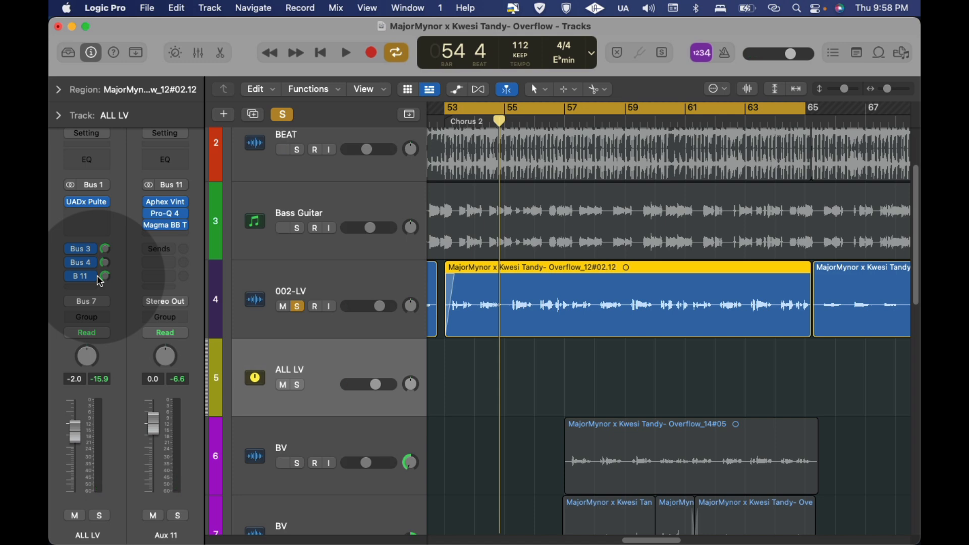
Step: During playback, set ALL LV's Bus 11 send to about -5.9 dB, and readjust it against the full mix with solo off
{"action": "key", "text": "space"}
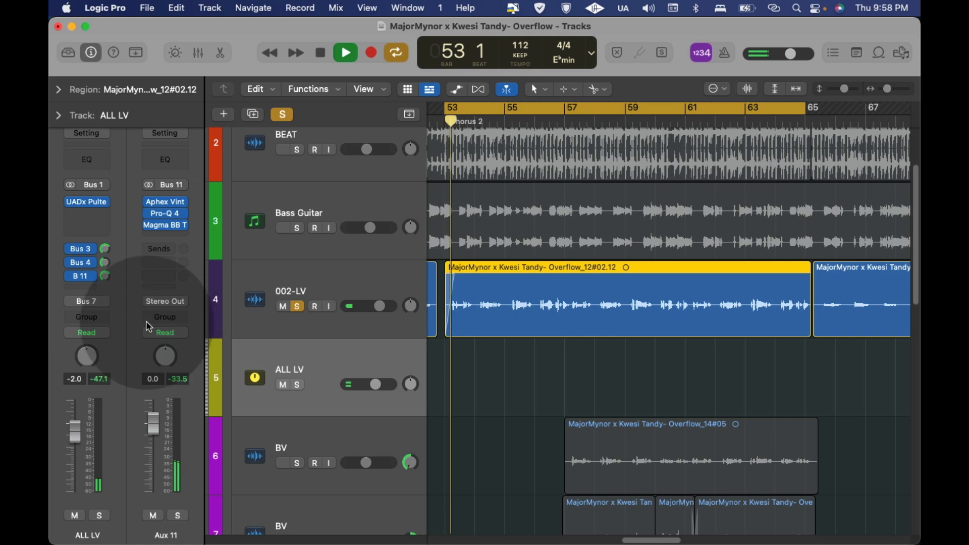
{"action": "left_click_drag", "start_coordinate": [104, 276], "coordinate": [105, 305]}
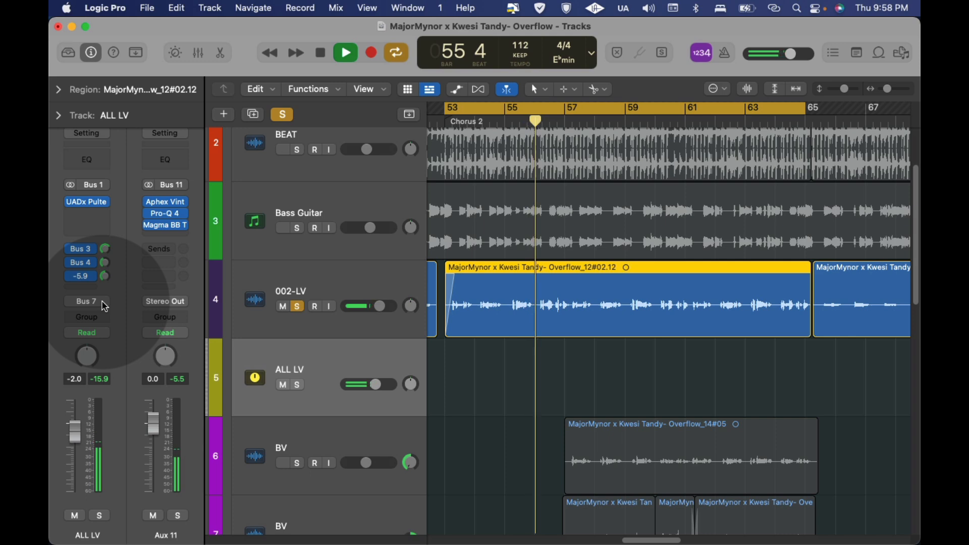
{"action": "left_click", "coordinate": [282, 114]}
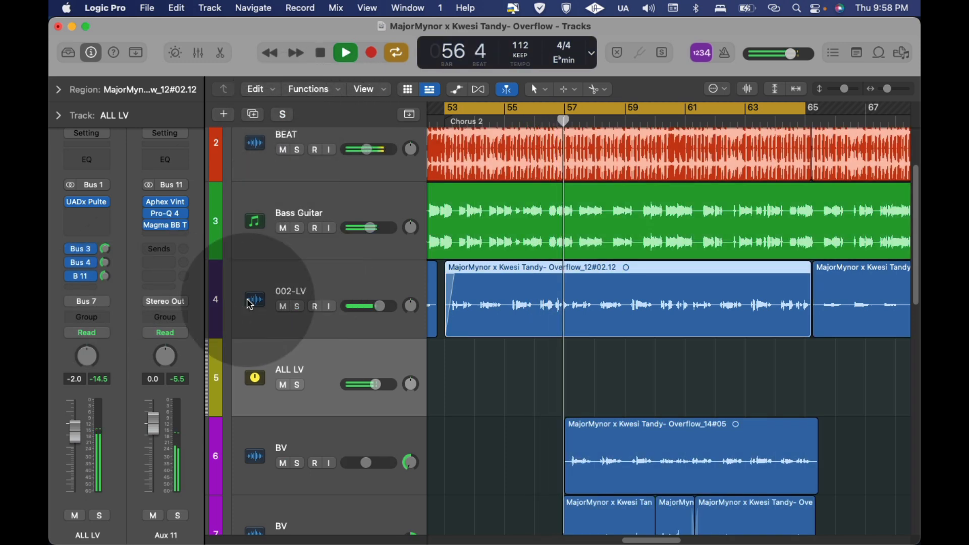
{"action": "left_click_drag", "start_coordinate": [105, 276], "coordinate": [108, 286]}
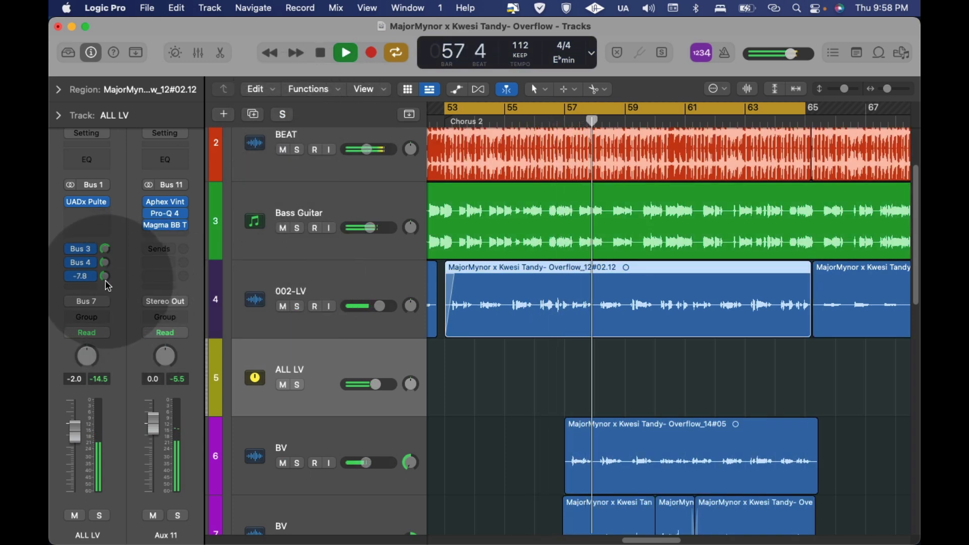
Step: During full-mix playback, compare ALL LV's Bus 11 send on and off while fine-tuning its send level
{"action": "left_click", "coordinate": [69, 276]}
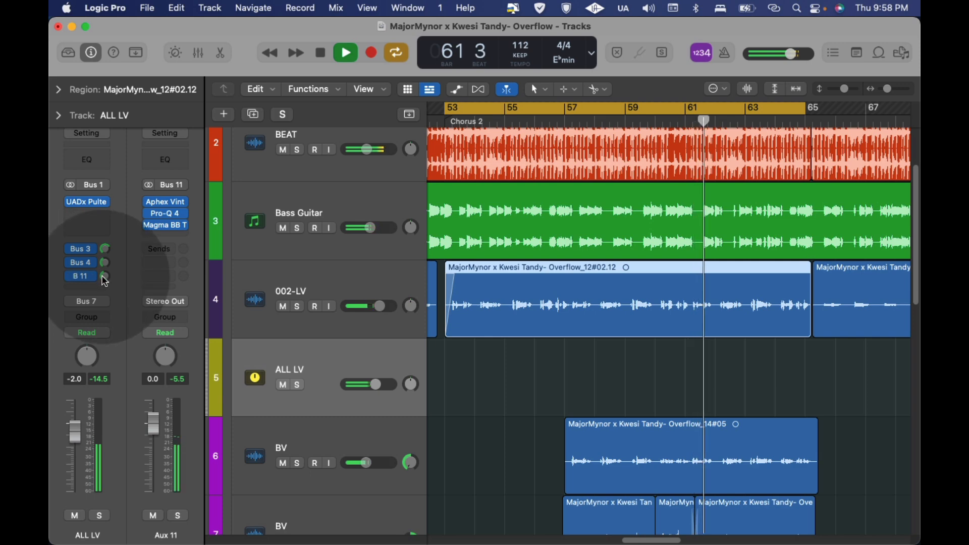
{"action": "left_click_drag", "start_coordinate": [106, 281], "coordinate": [106, 295]}
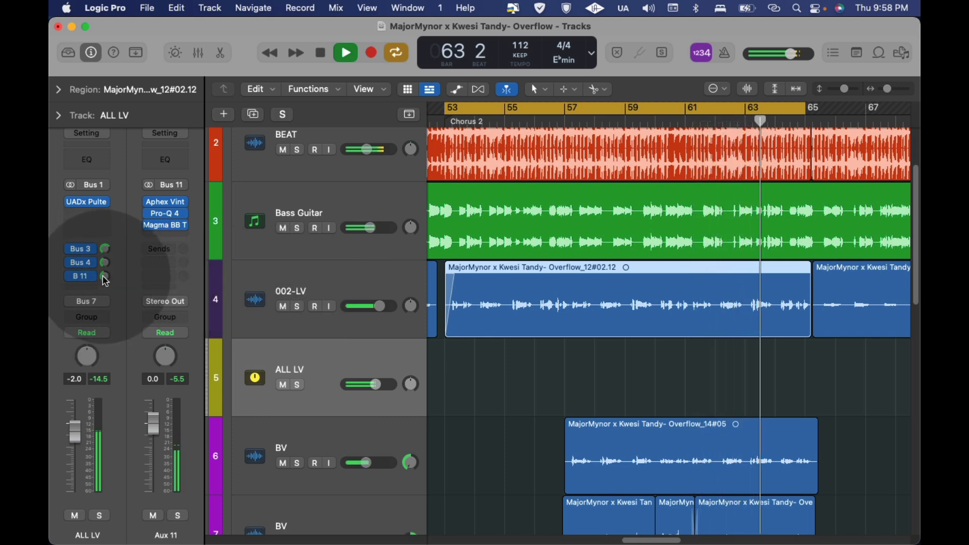
{"action": "left_click_drag", "start_coordinate": [106, 281], "coordinate": [105, 293]}
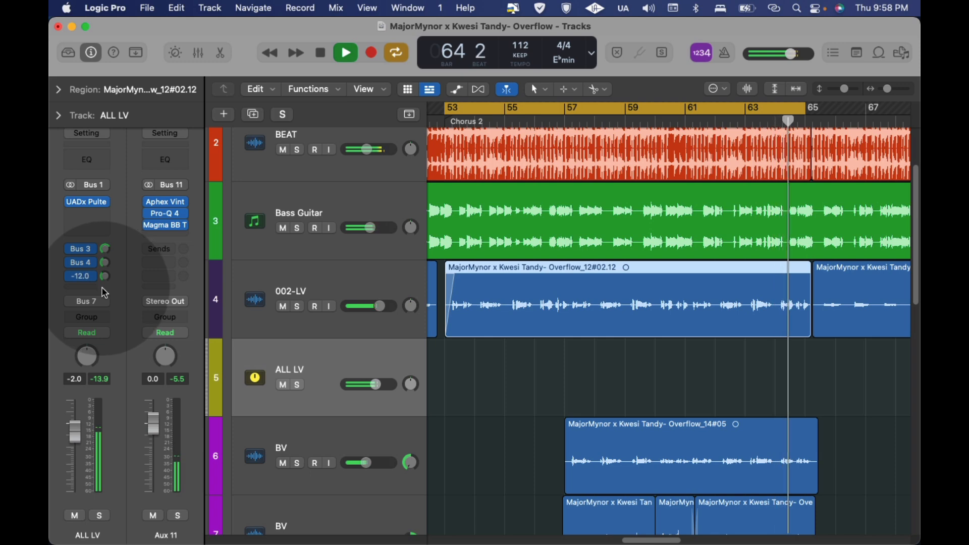
{"action": "left_click", "coordinate": [70, 276]}
{"action": "left_click_drag", "start_coordinate": [102, 277], "coordinate": [103, 268]}
{"action": "key", "text": "space"}
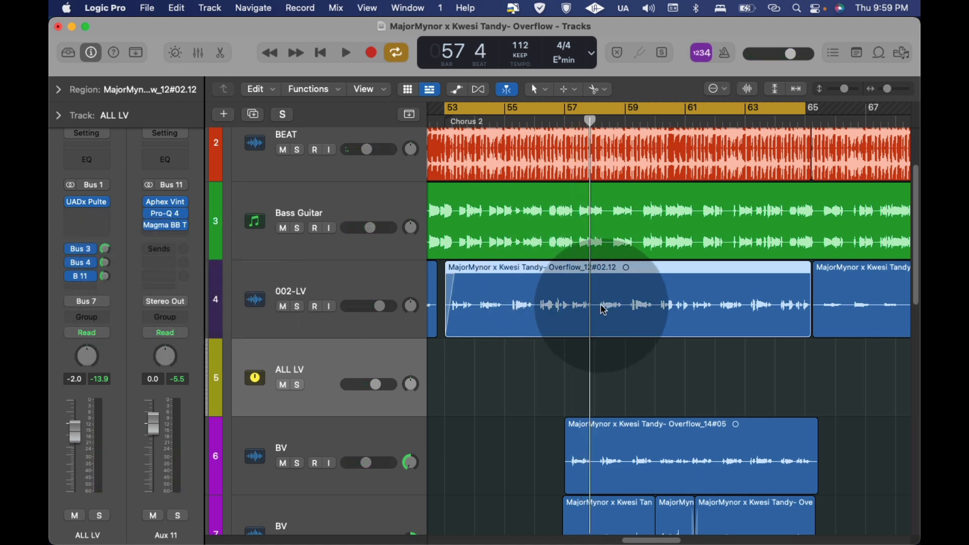
Step: Select the ALL LV track and bring up the Aux 11 strip fed by its Bus 11 send
{"action": "scroll", "coordinate": [587, 295], "scroll_direction": "down", "scroll_amount": 2}
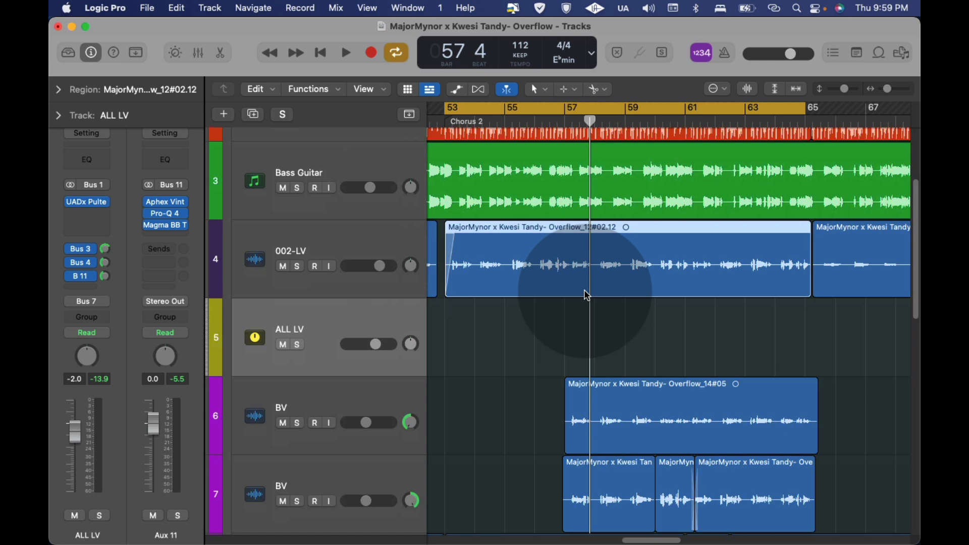
{"action": "left_click", "coordinate": [351, 237]}
{"action": "left_click", "coordinate": [331, 330]}
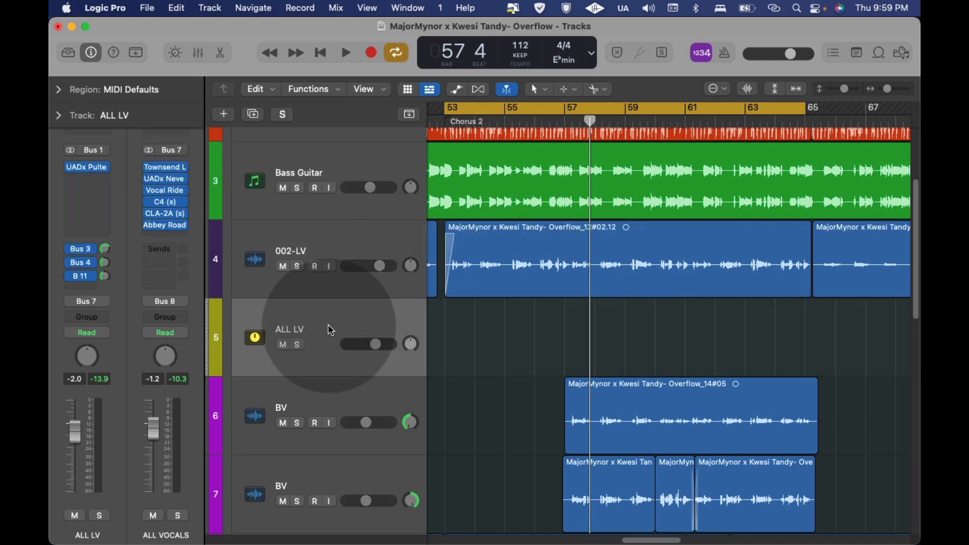
{"action": "left_click", "coordinate": [80, 276]}
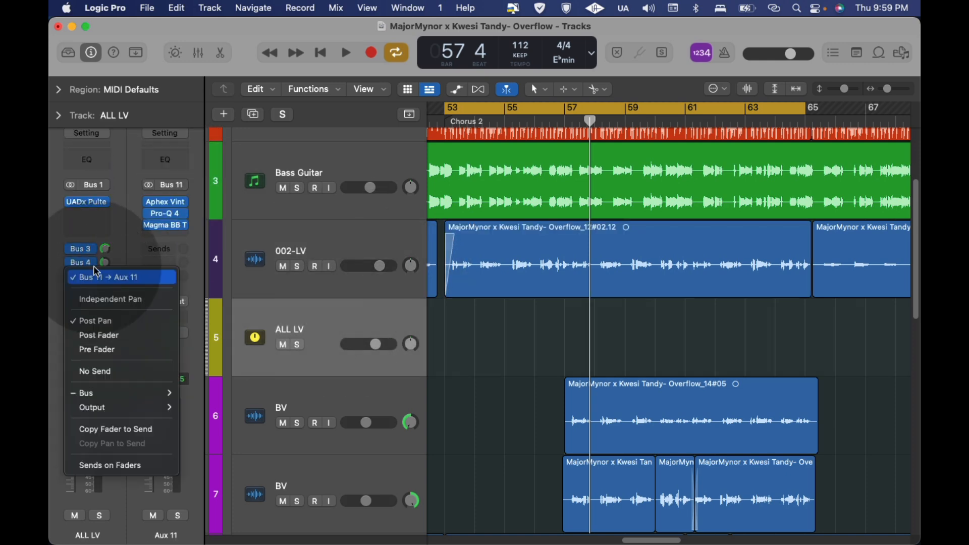
{"action": "left_click", "coordinate": [125, 219]}
Step: With ALL LV soloed and Pro-Q 4 and Magma BB Tubes bypassed, compare the Aphex Vintage Exciter on Aux 11 off and on
{"action": "left_click", "coordinate": [166, 203]}
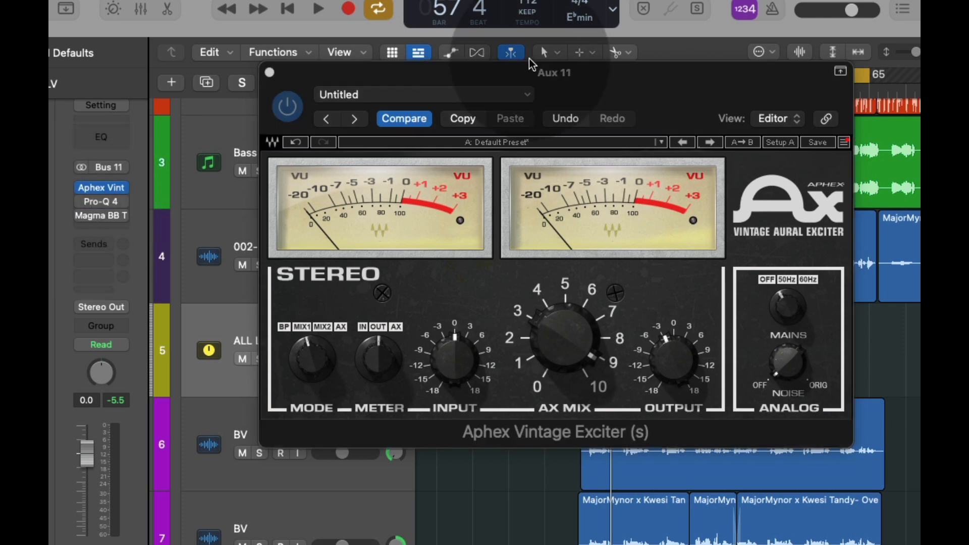
{"action": "left_click_drag", "start_coordinate": [656, 73], "coordinate": [654, 23]}
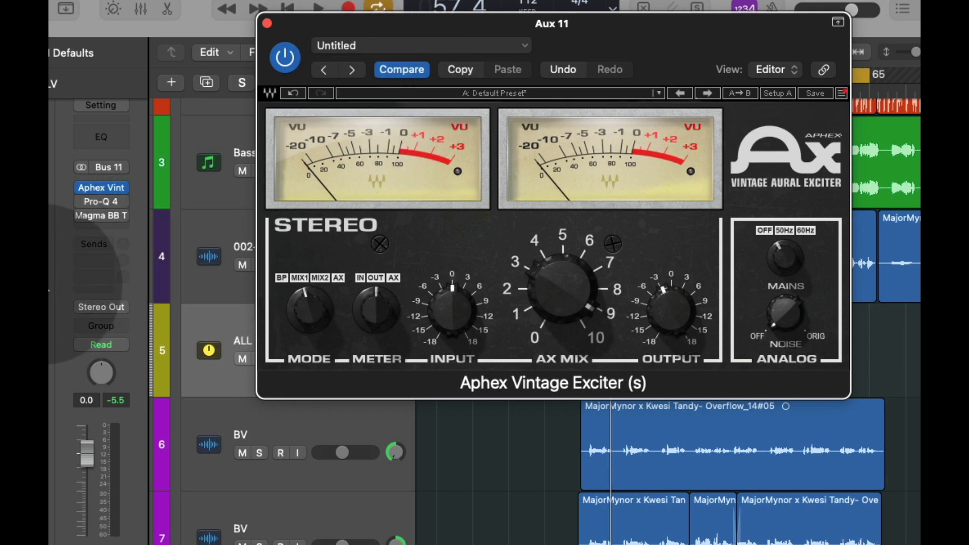
{"action": "key", "text": "space"}
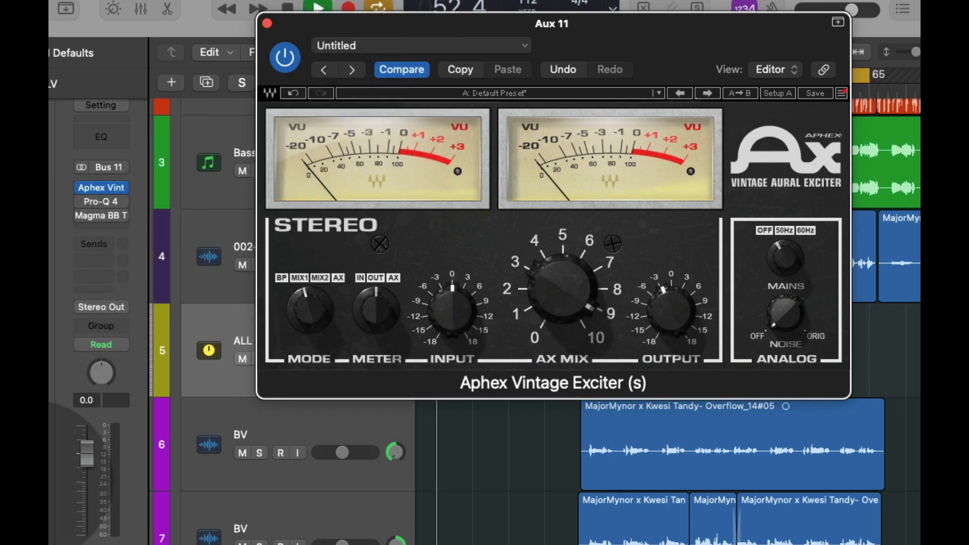
{"action": "left_click", "coordinate": [112, 544]}
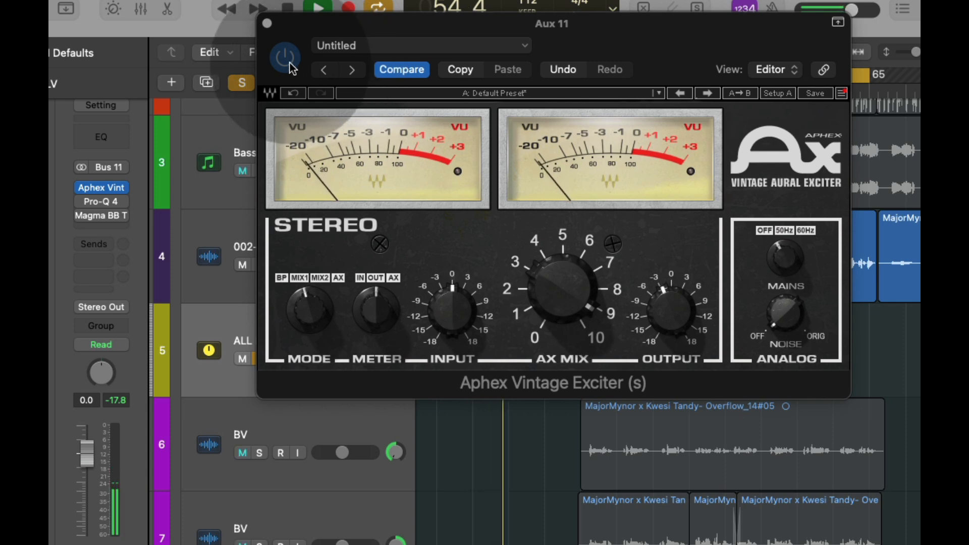
{"action": "left_click", "coordinate": [286, 57]}
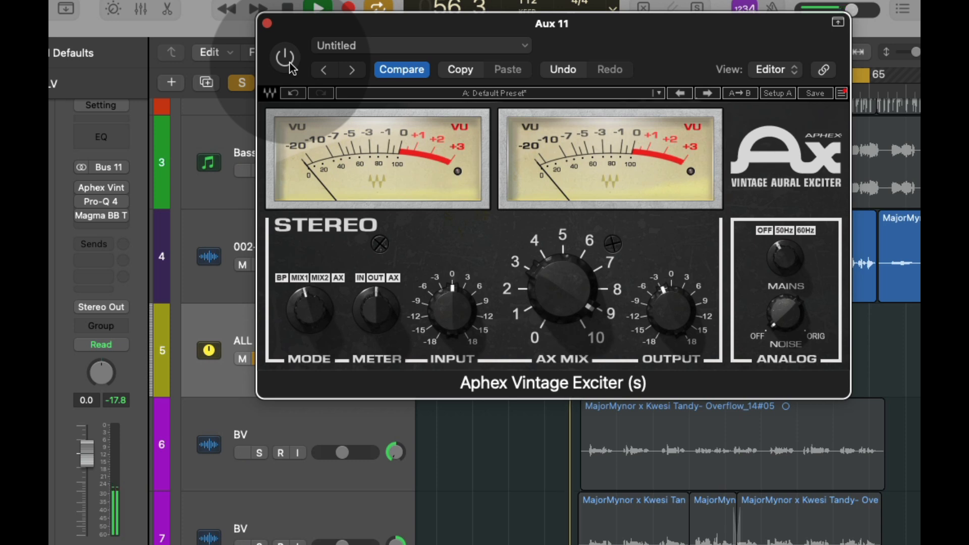
{"action": "left_click", "coordinate": [289, 63]}
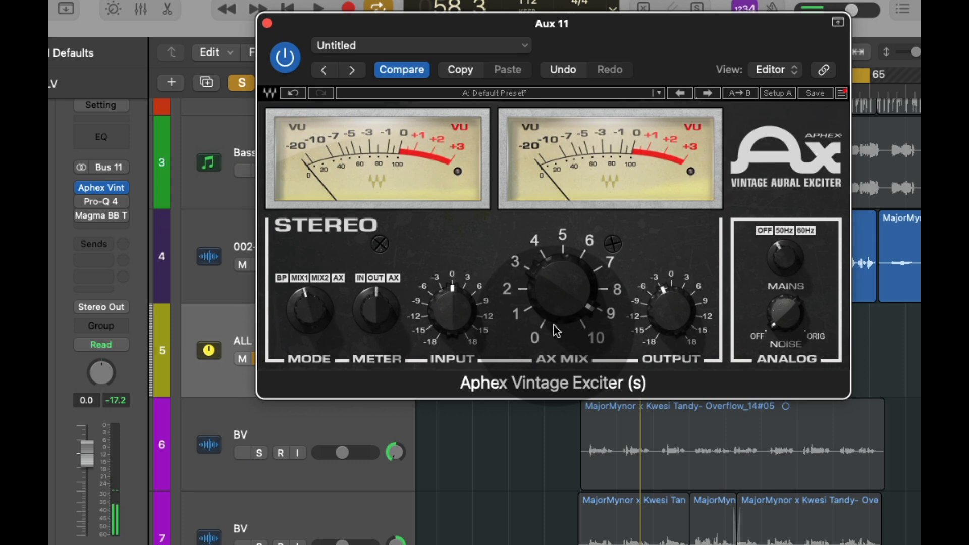
{"action": "mouse_move", "coordinate": [594, 324]}
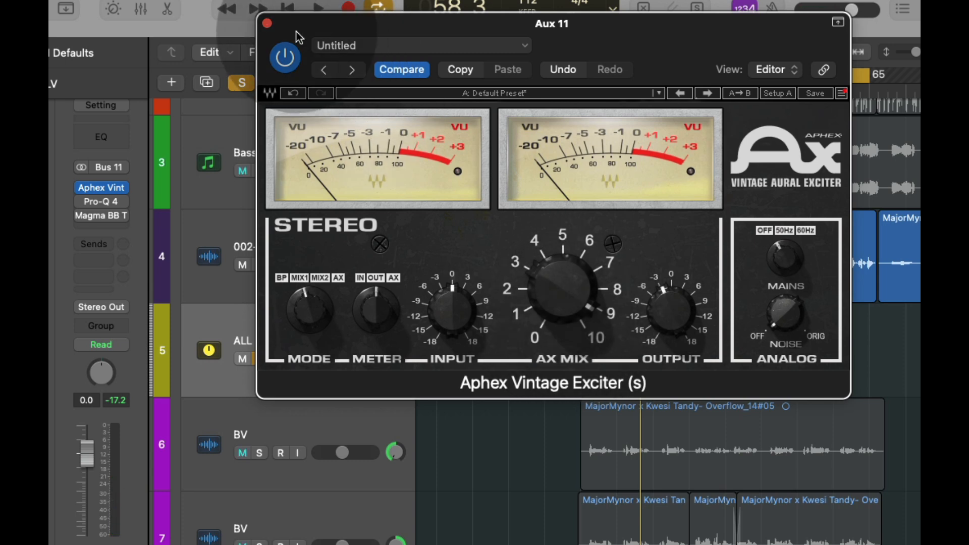
{"action": "left_click", "coordinate": [267, 23]}
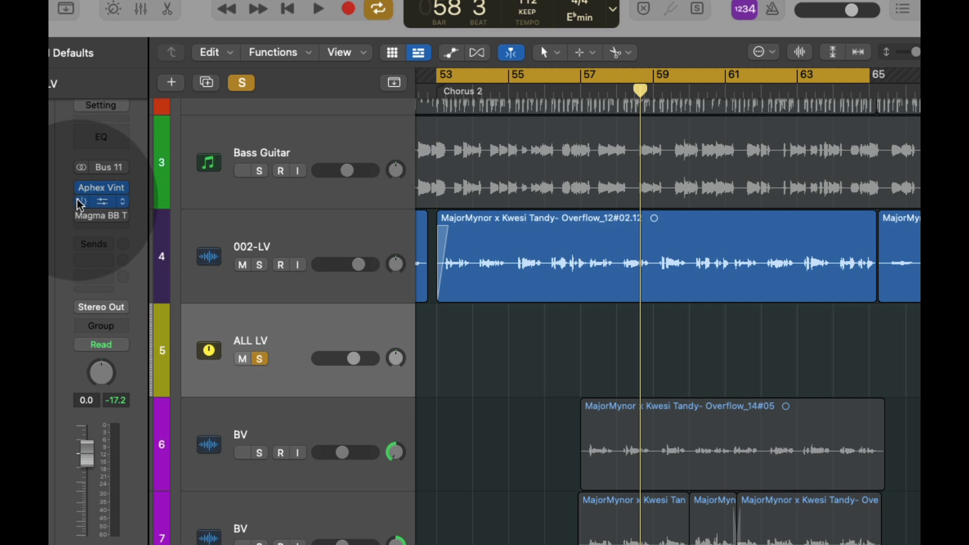
Step: Play the soloed lead vocal and compare Pro-Q 4 on Aux 11 bypassed and enabled, leaving it enabled
{"action": "left_click", "coordinate": [103, 202]}
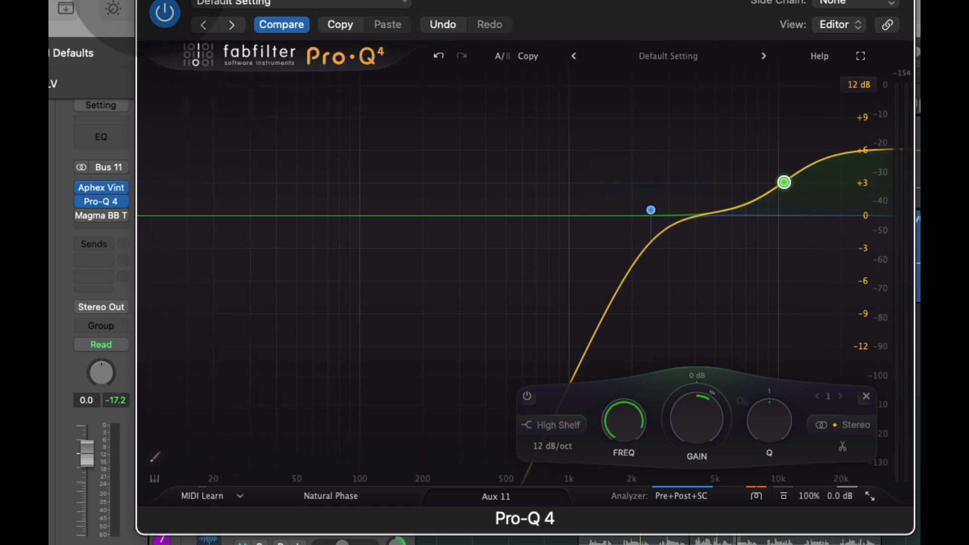
{"action": "left_click", "coordinate": [146, 0]}
{"action": "key", "text": "space"}
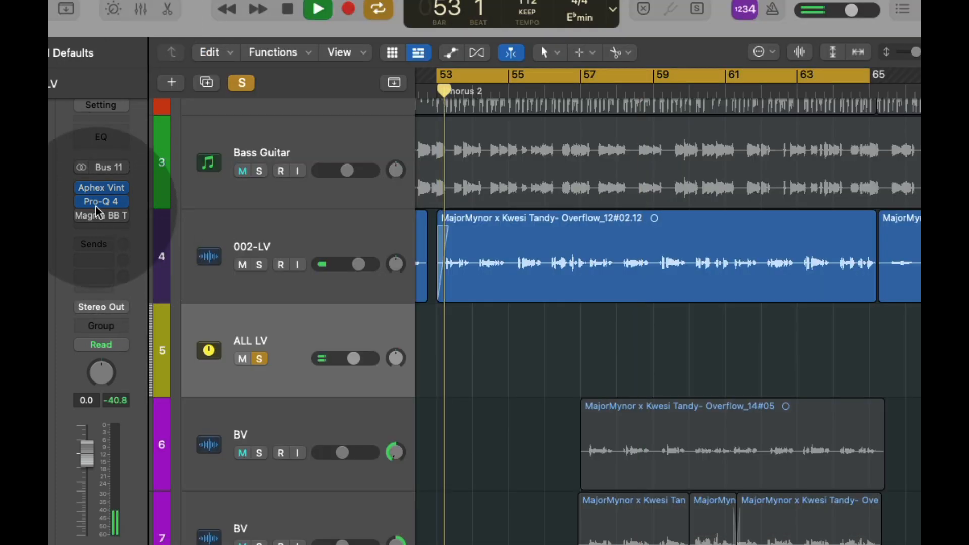
{"action": "left_click", "coordinate": [82, 203]}
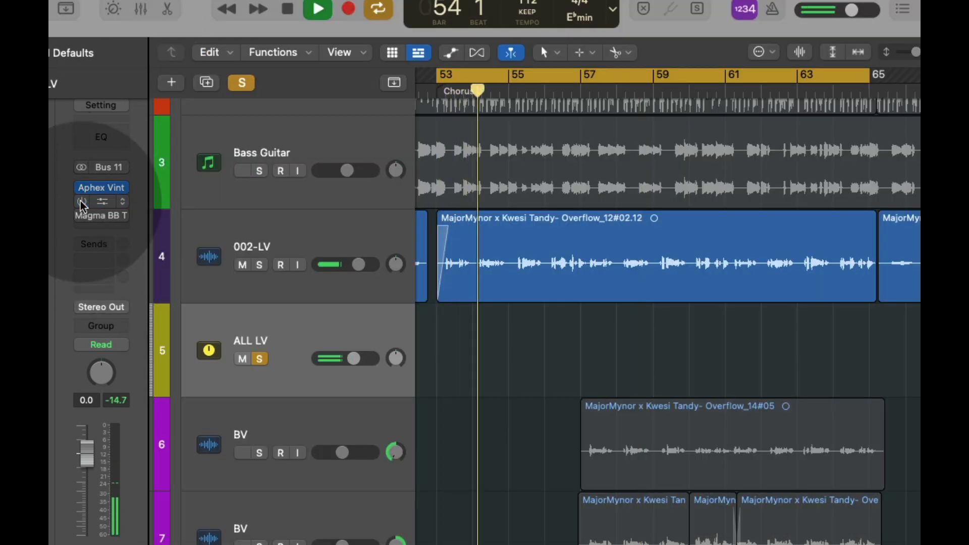
{"action": "left_click", "coordinate": [101, 202]}
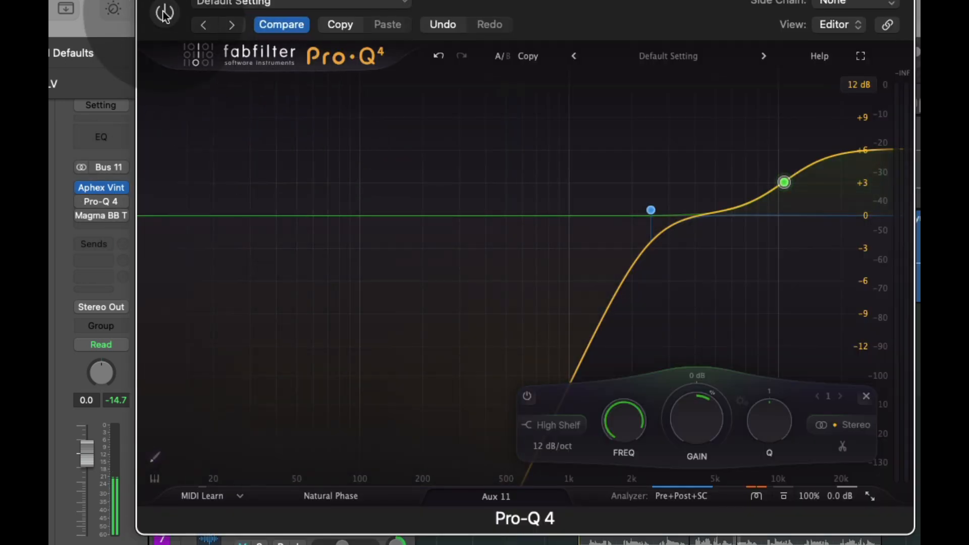
{"action": "left_click", "coordinate": [165, 15]}
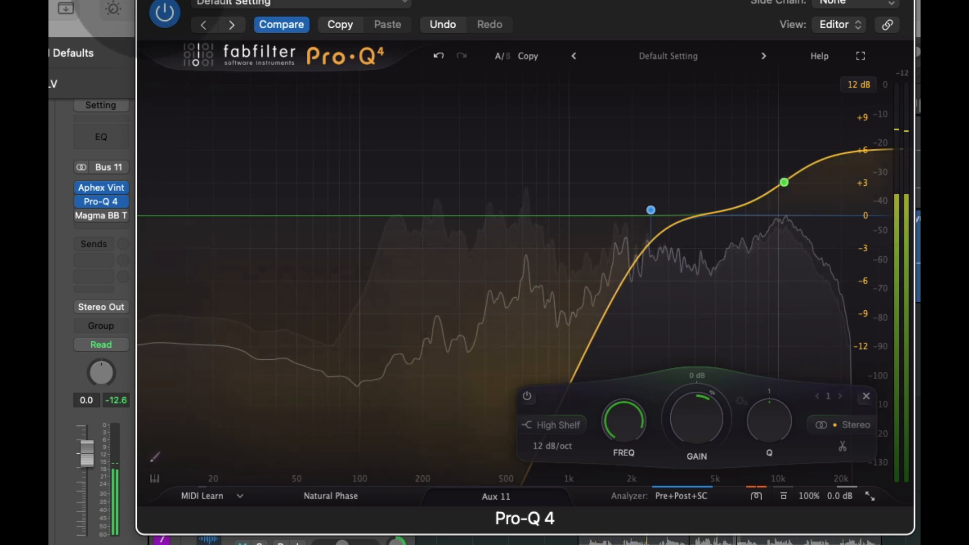
{"action": "left_click", "coordinate": [149, 0]}
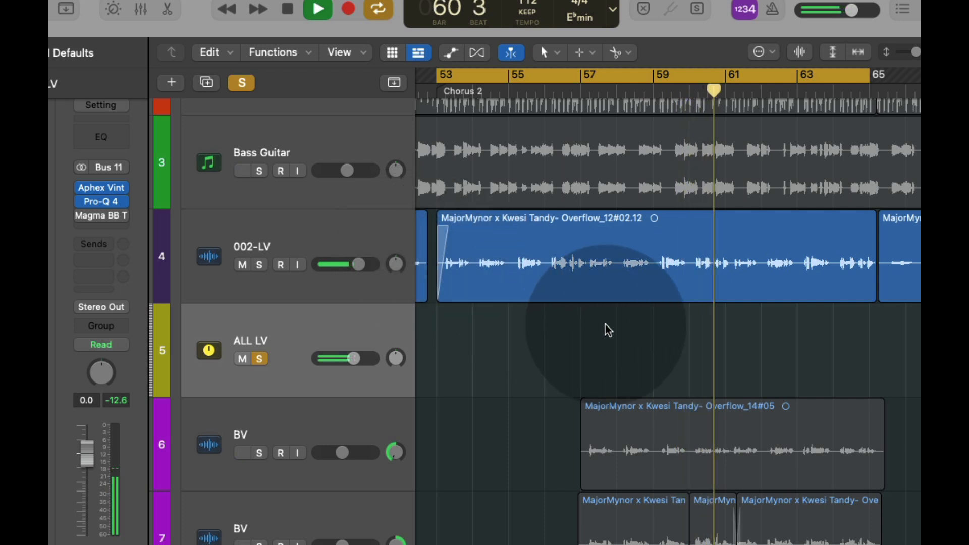
{"action": "key", "text": "space"}
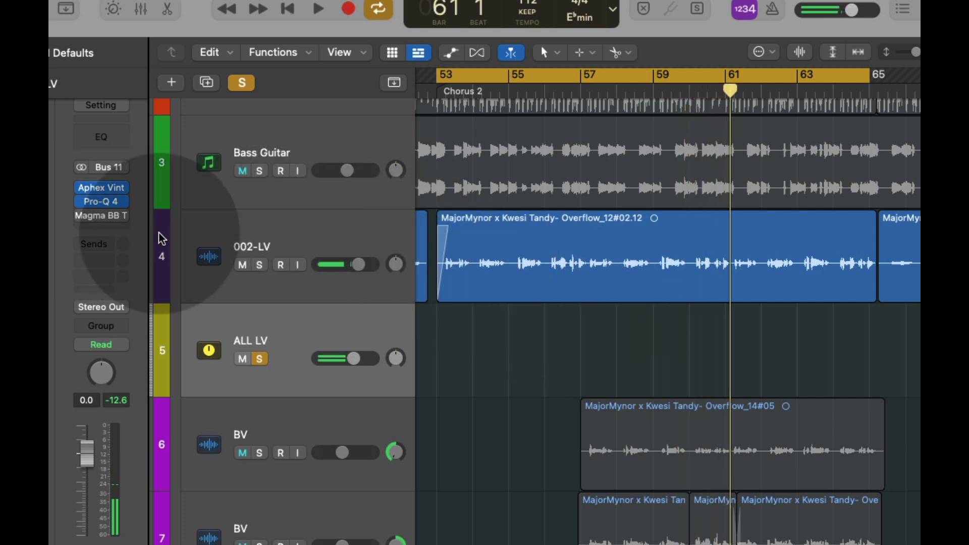
Step: Play the soloed lead vocal and compare Magma BB Tubes on Aux 11 bypassed and enabled, leaving it enabled
{"action": "left_click", "coordinate": [101, 215]}
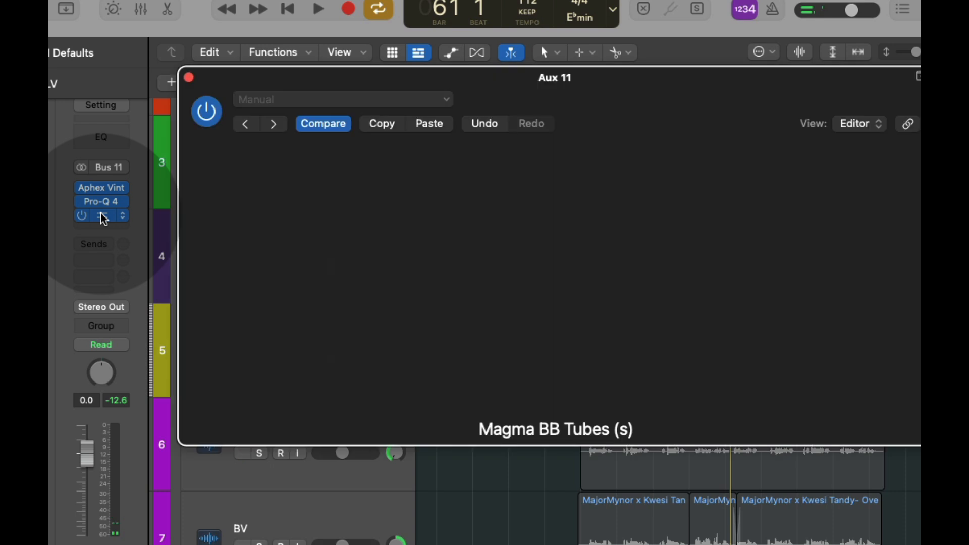
{"action": "key", "text": "space"}
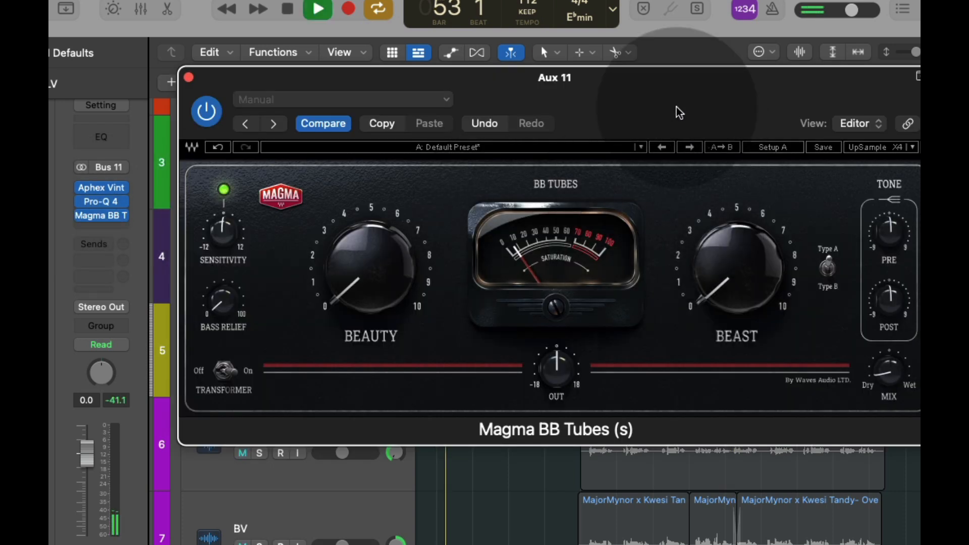
{"action": "left_click", "coordinate": [208, 119]}
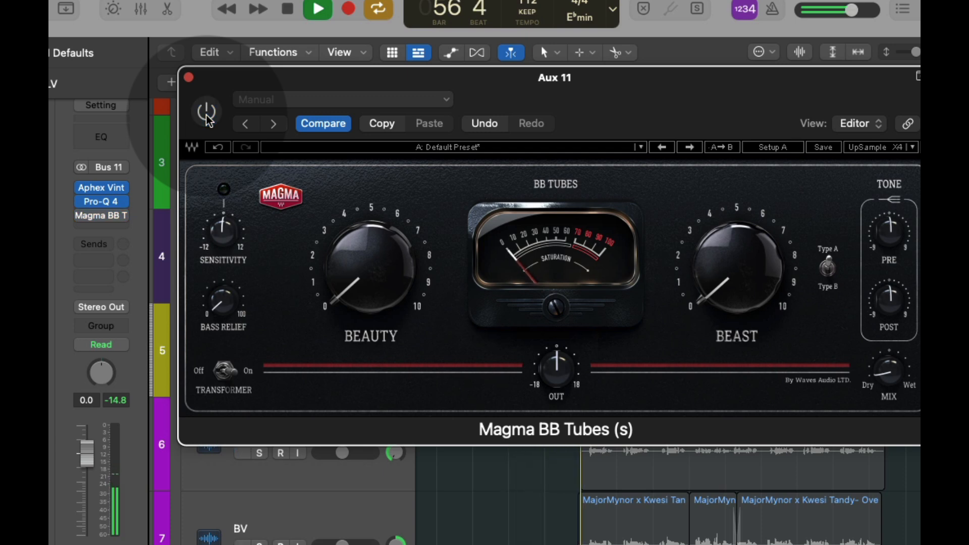
{"action": "left_click", "coordinate": [208, 120]}
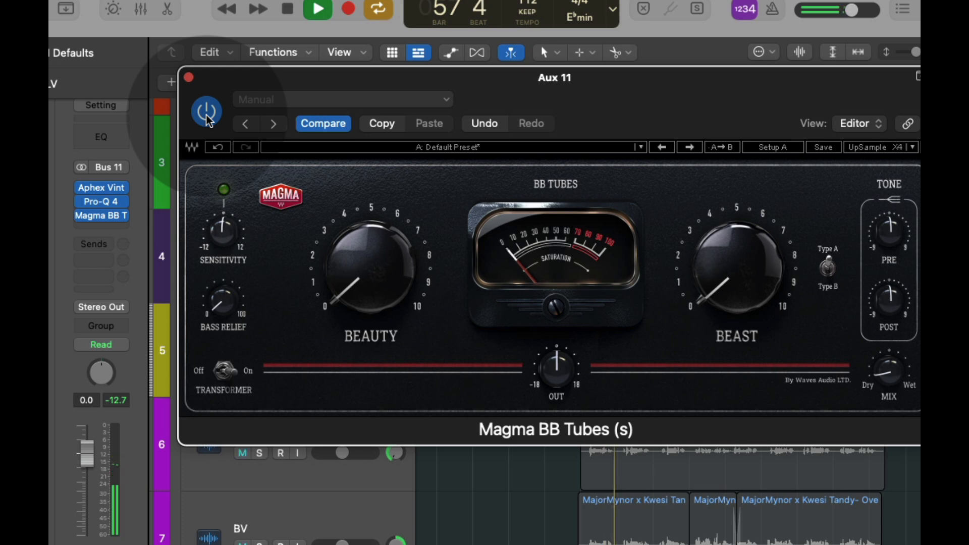
{"action": "left_click", "coordinate": [189, 77]}
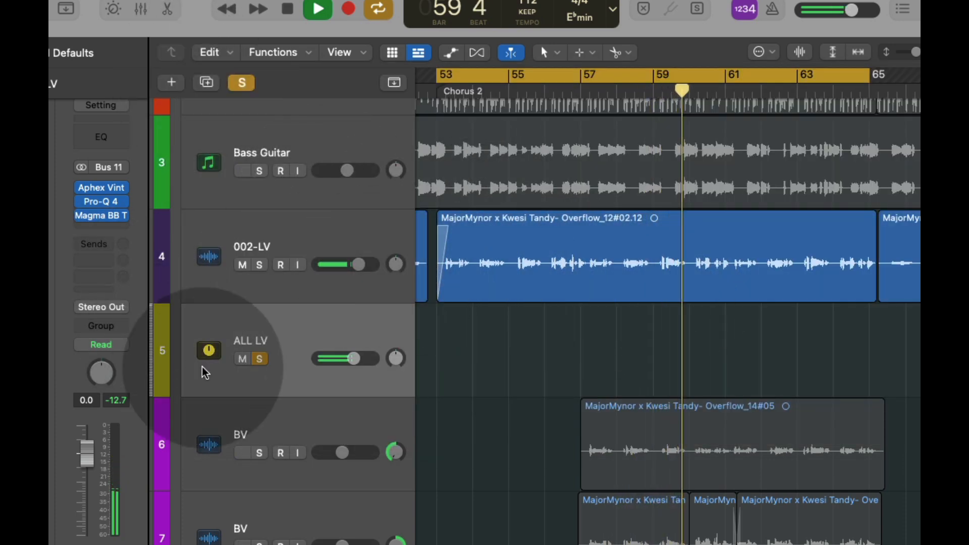
{"action": "key", "text": "space"}
Step: Turn off the solo and play Chorus 2 in the full mix with the whole Aux 11 exciter chain active
{"action": "left_click", "coordinate": [240, 81]}
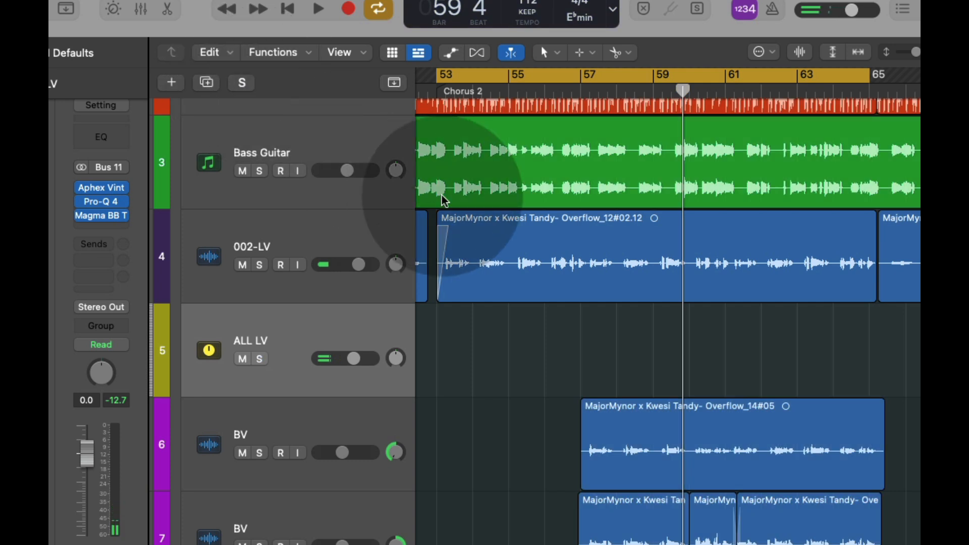
{"action": "key", "text": "space"}
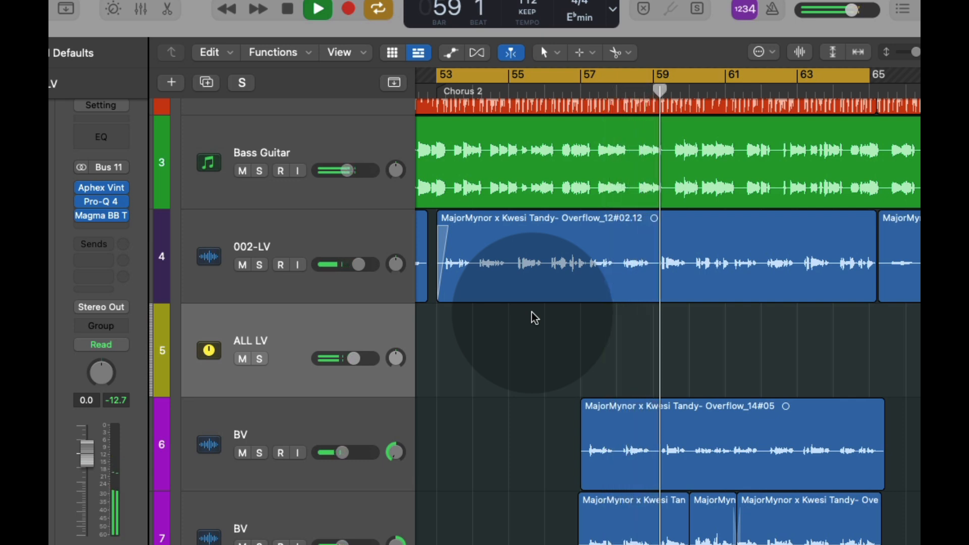
{"action": "key", "text": "space"}
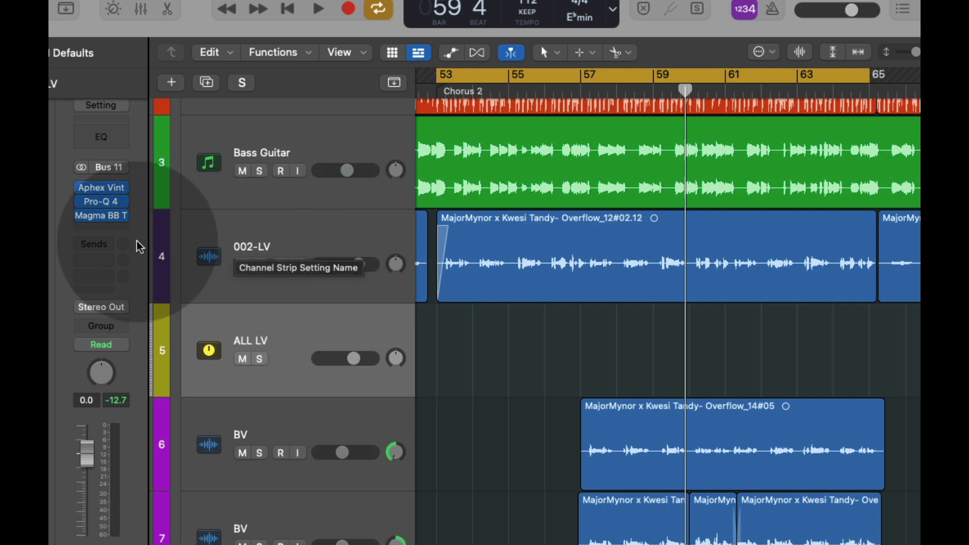
Step: Insert SpecCraft after Magma BB Tubes on Aux 11 and set its Dynamics, Formant and Treble compensation to 0.0%
{"action": "left_click", "coordinate": [121, 228]}
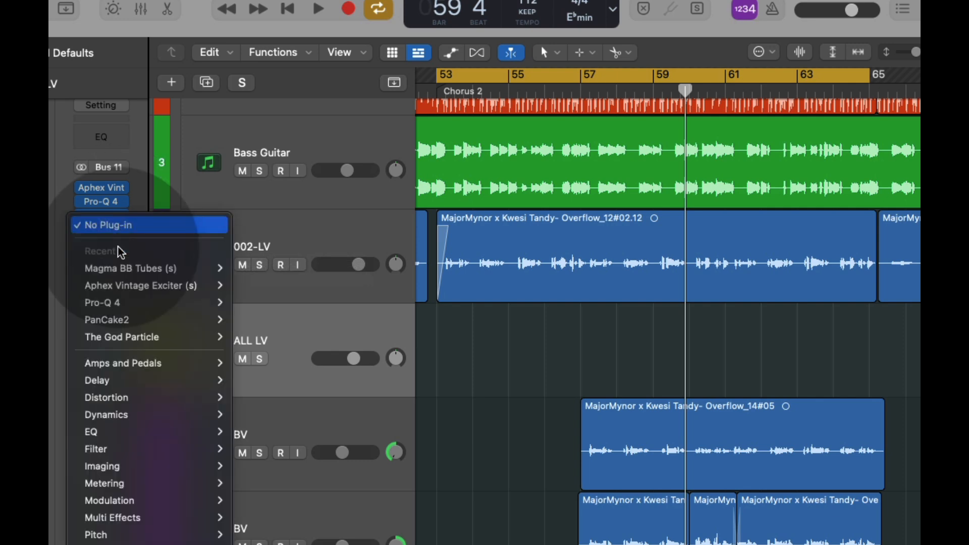
{"action": "mouse_move", "coordinate": [151, 542]}
{"action": "mouse_move", "coordinate": [271, 543]}
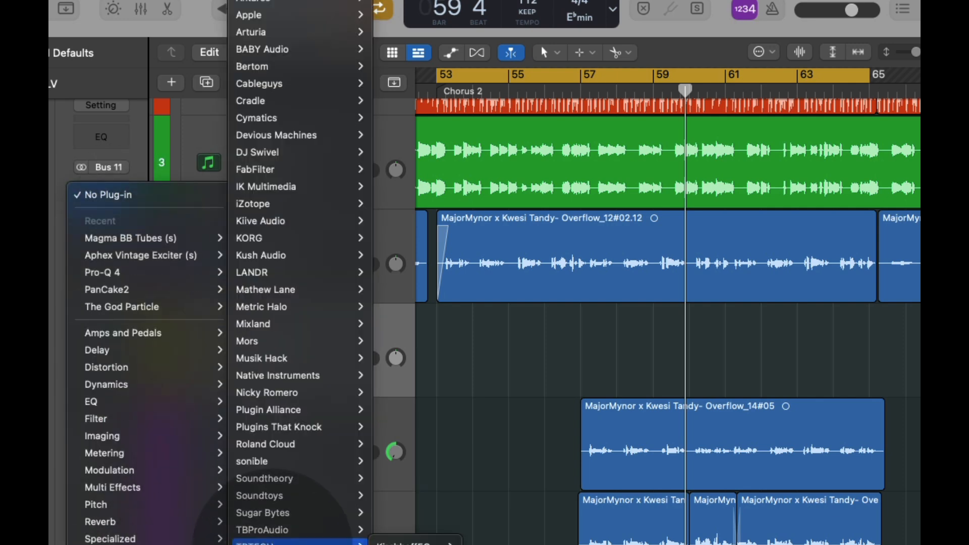
{"action": "left_click", "coordinate": [469, 544]}
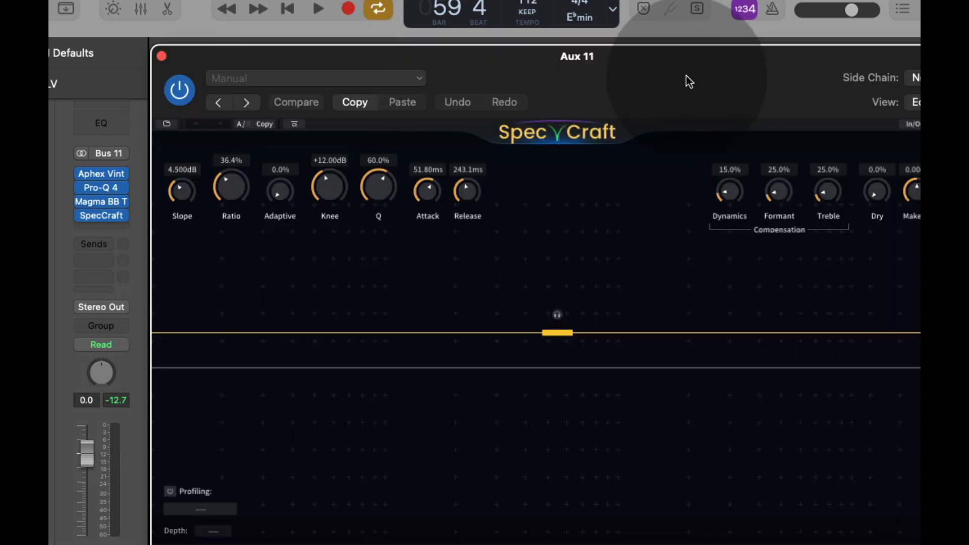
{"action": "left_click_drag", "start_coordinate": [687, 77], "coordinate": [573, 16]}
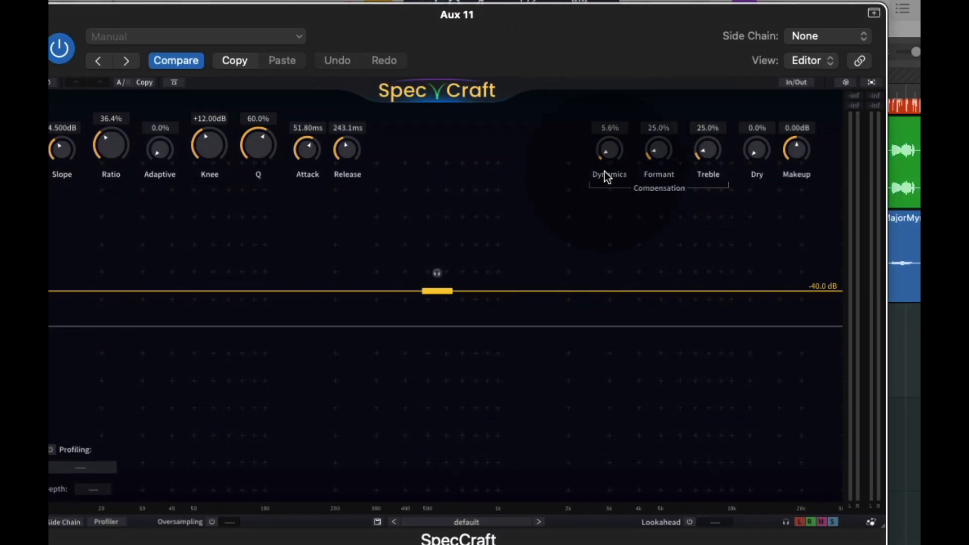
{"action": "left_click_drag", "start_coordinate": [659, 153], "coordinate": [661, 218]}
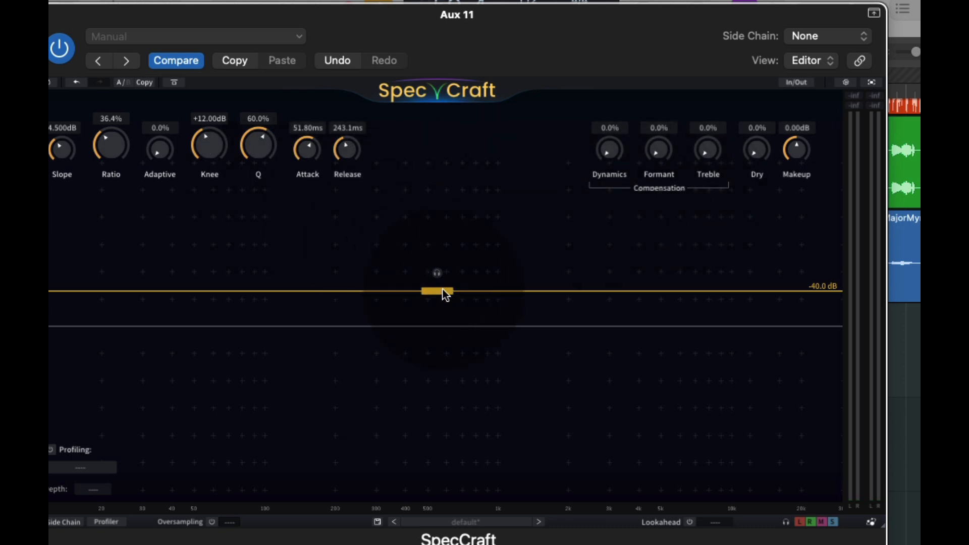
Step: Play the mix, lower SpecCraft's threshold line to -56.5 dB, and compare the plug-in bypassed and enabled, leaving it enabled
{"action": "key", "text": "space"}
{"action": "left_click_drag", "start_coordinate": [440, 288], "coordinate": [438, 343]}
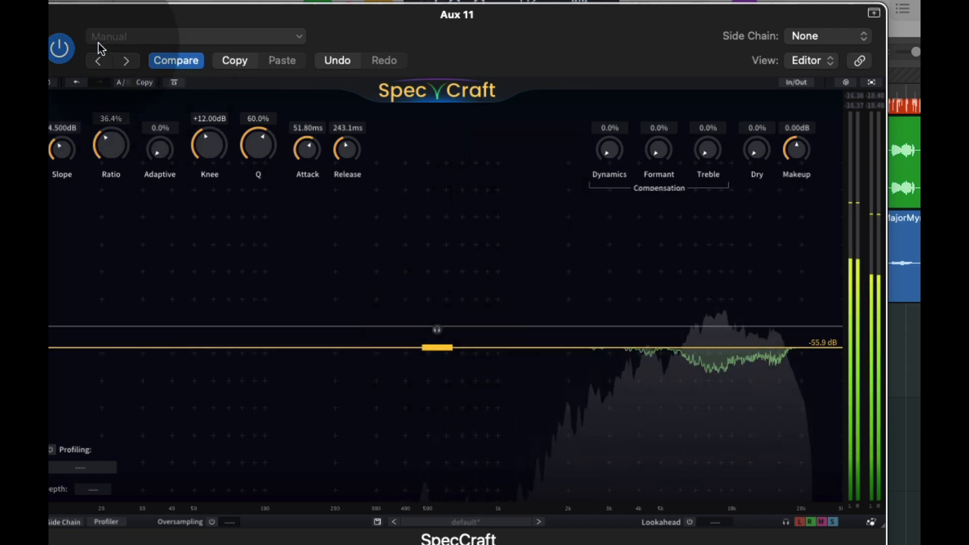
{"action": "left_click", "coordinate": [59, 48]}
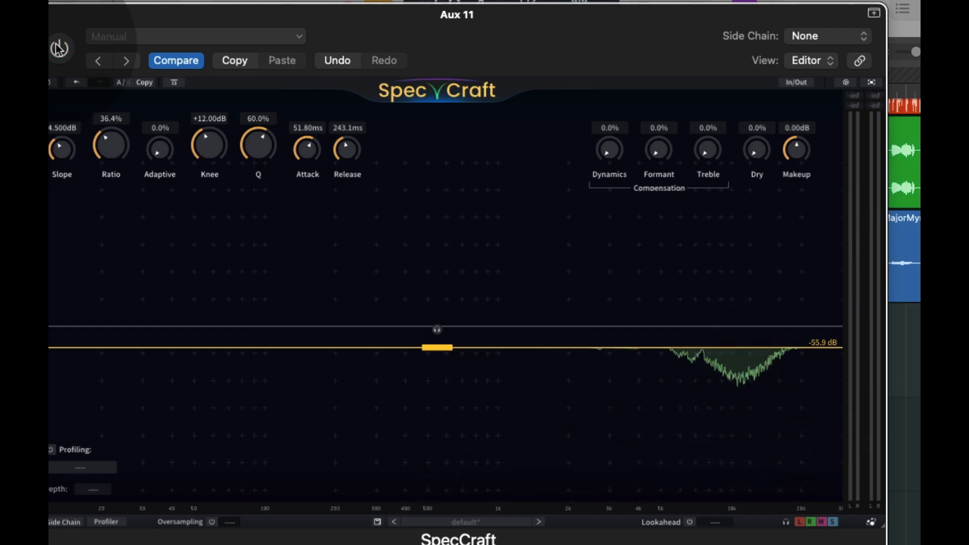
{"action": "left_click", "coordinate": [58, 49]}
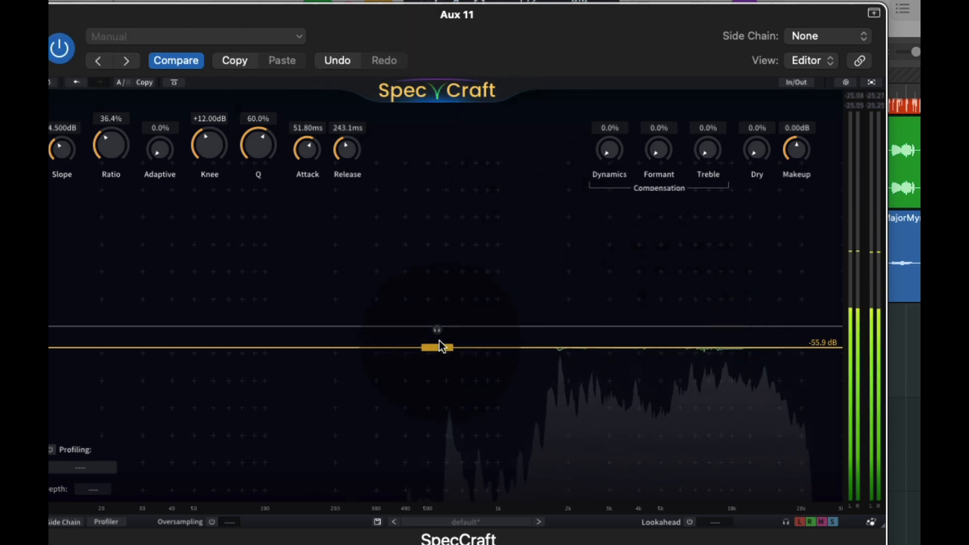
{"action": "left_click_drag", "start_coordinate": [439, 346], "coordinate": [440, 350]}
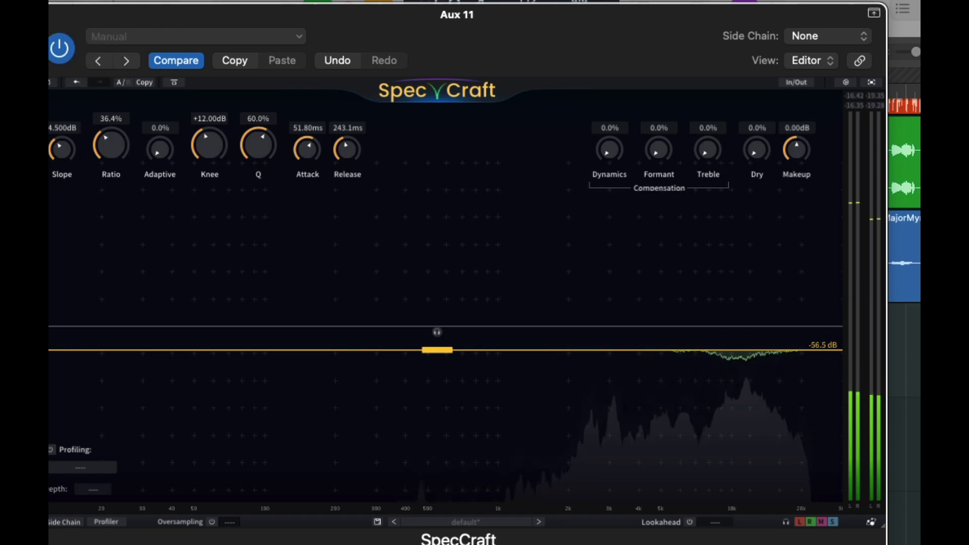
{"action": "left_click", "coordinate": [39, 14]}
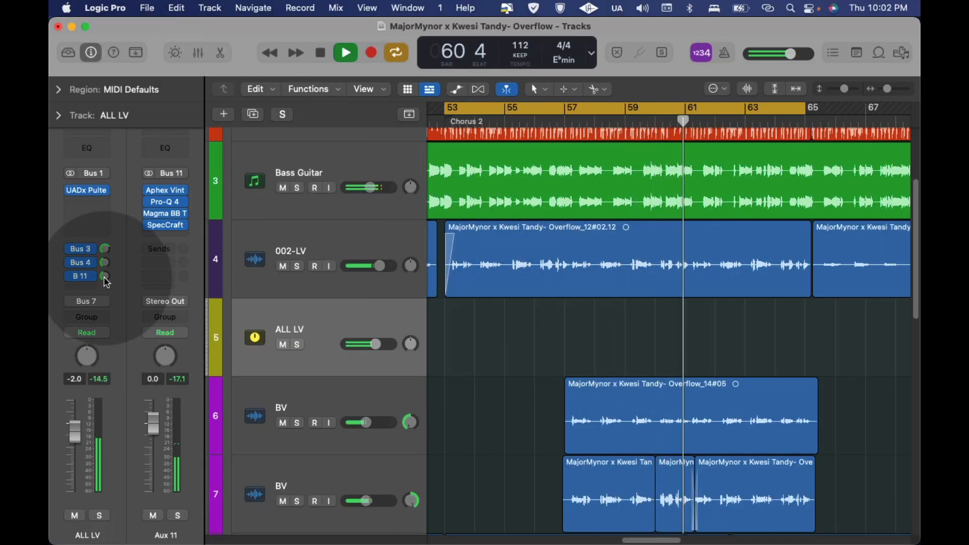
Step: Adjust the Bus 11 send level on ALL LV during playback and lower the Aux 11 fader to -1.9 dB
{"action": "left_click_drag", "start_coordinate": [105, 277], "coordinate": [105, 277]}
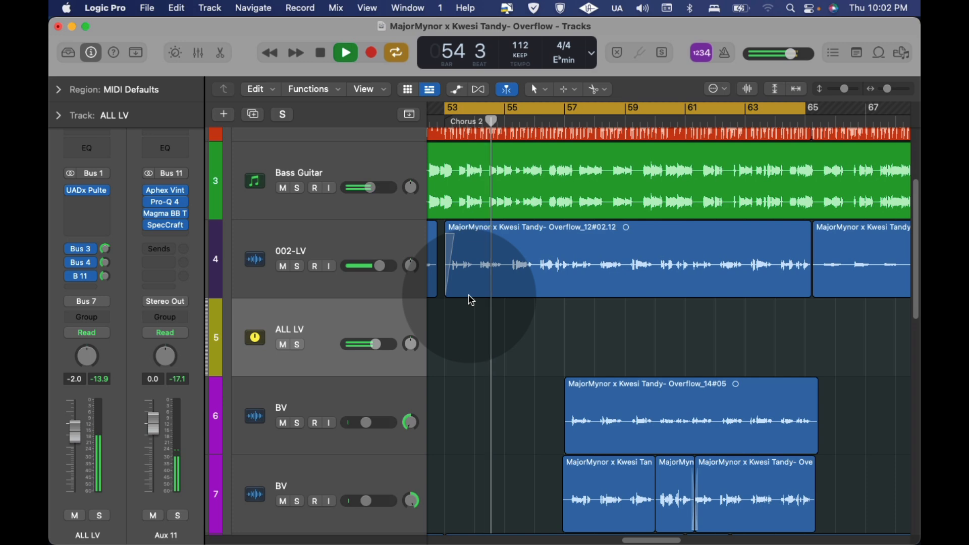
{"action": "left_click_drag", "start_coordinate": [160, 438], "coordinate": [162, 447]}
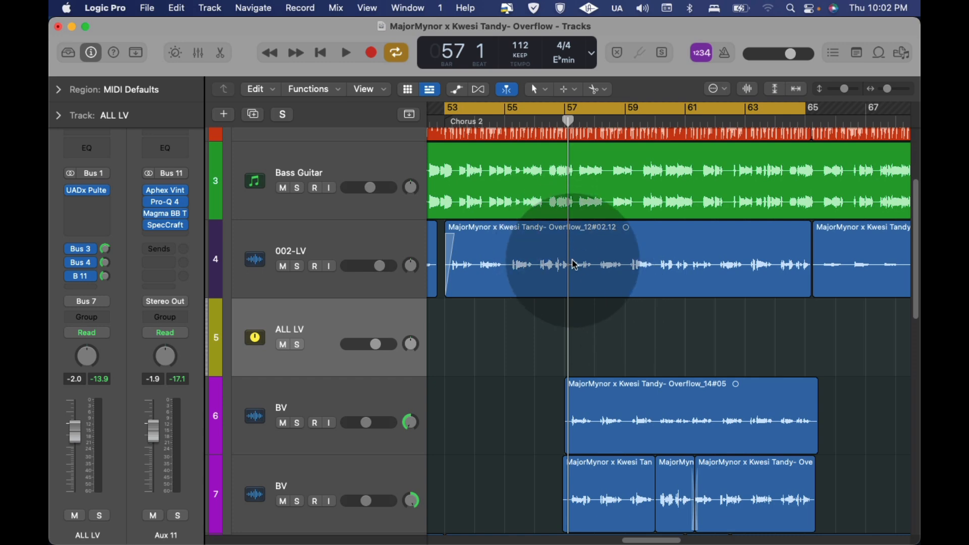
{"action": "scroll", "coordinate": [627, 322], "scroll_direction": "down", "scroll_amount": 5}
{"action": "scroll", "coordinate": [628, 323], "scroll_direction": "up", "scroll_amount": 10}
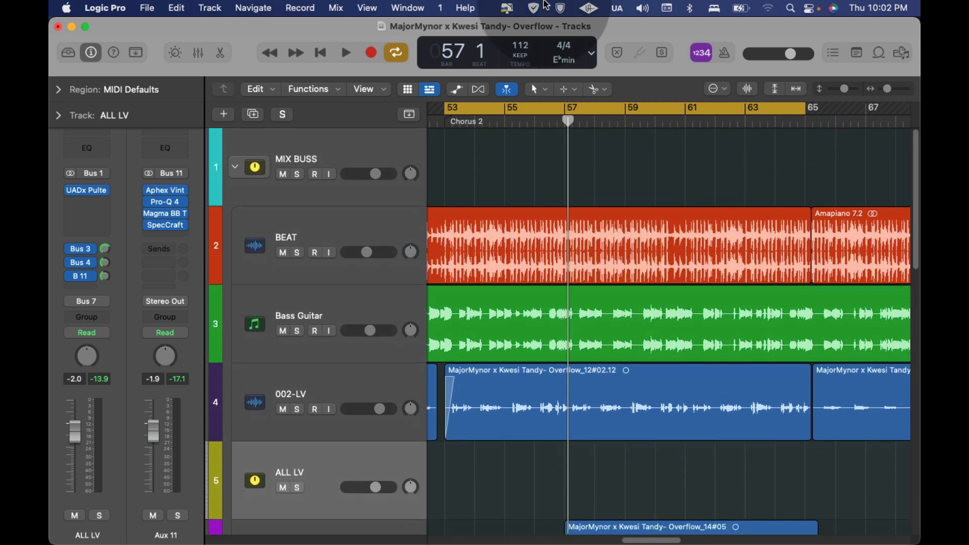